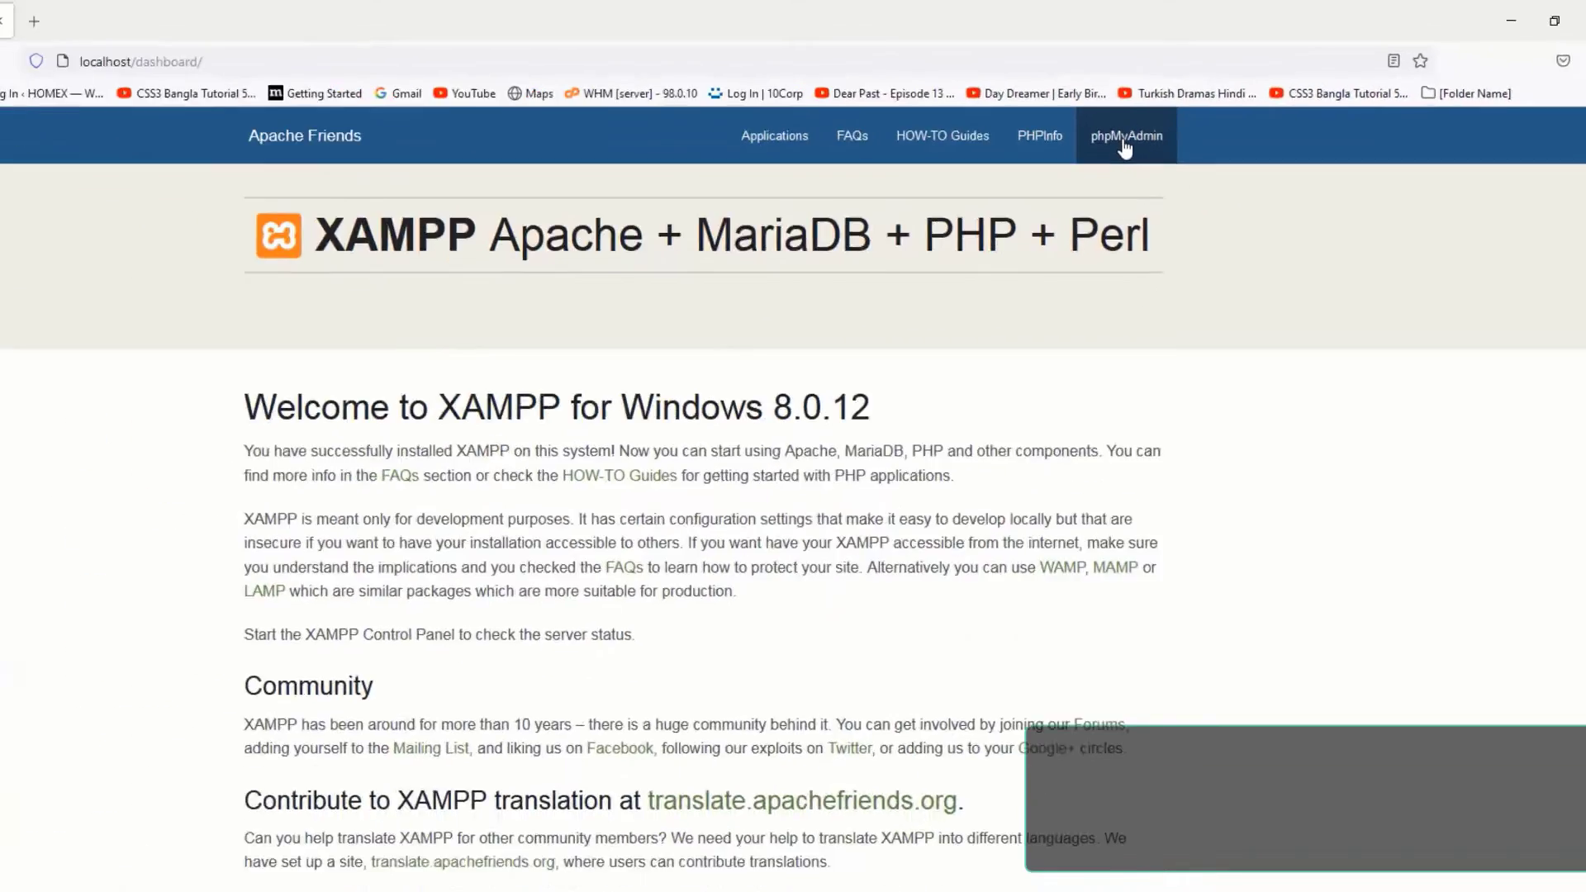
- Open phpMyAdmin from the XAMPP dashboard and bring up its Databases list
click(1123, 144)
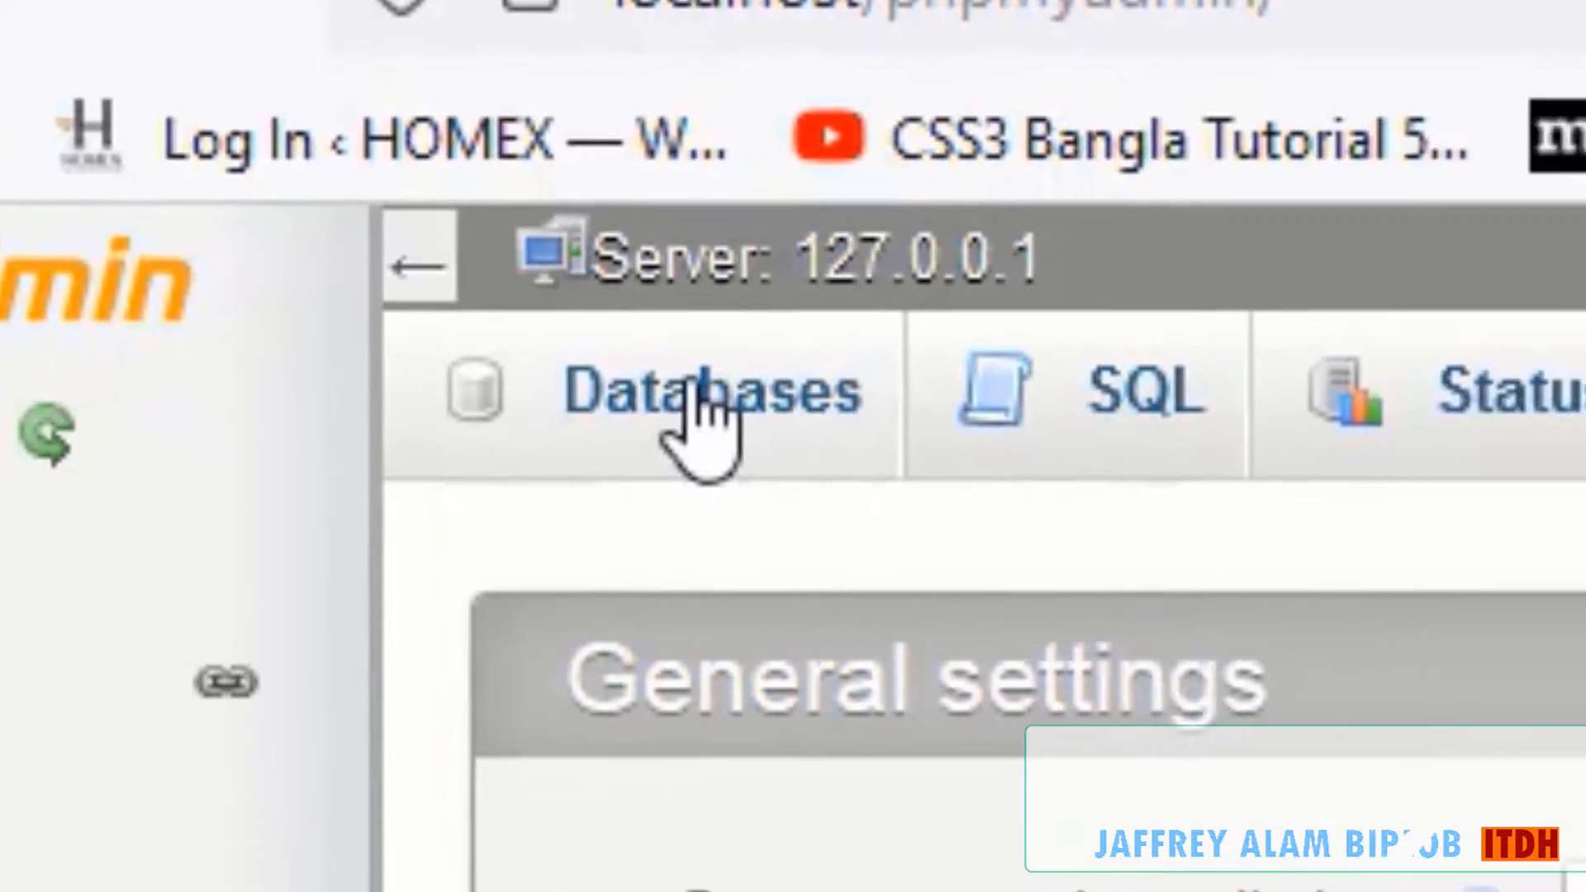
click(812, 458)
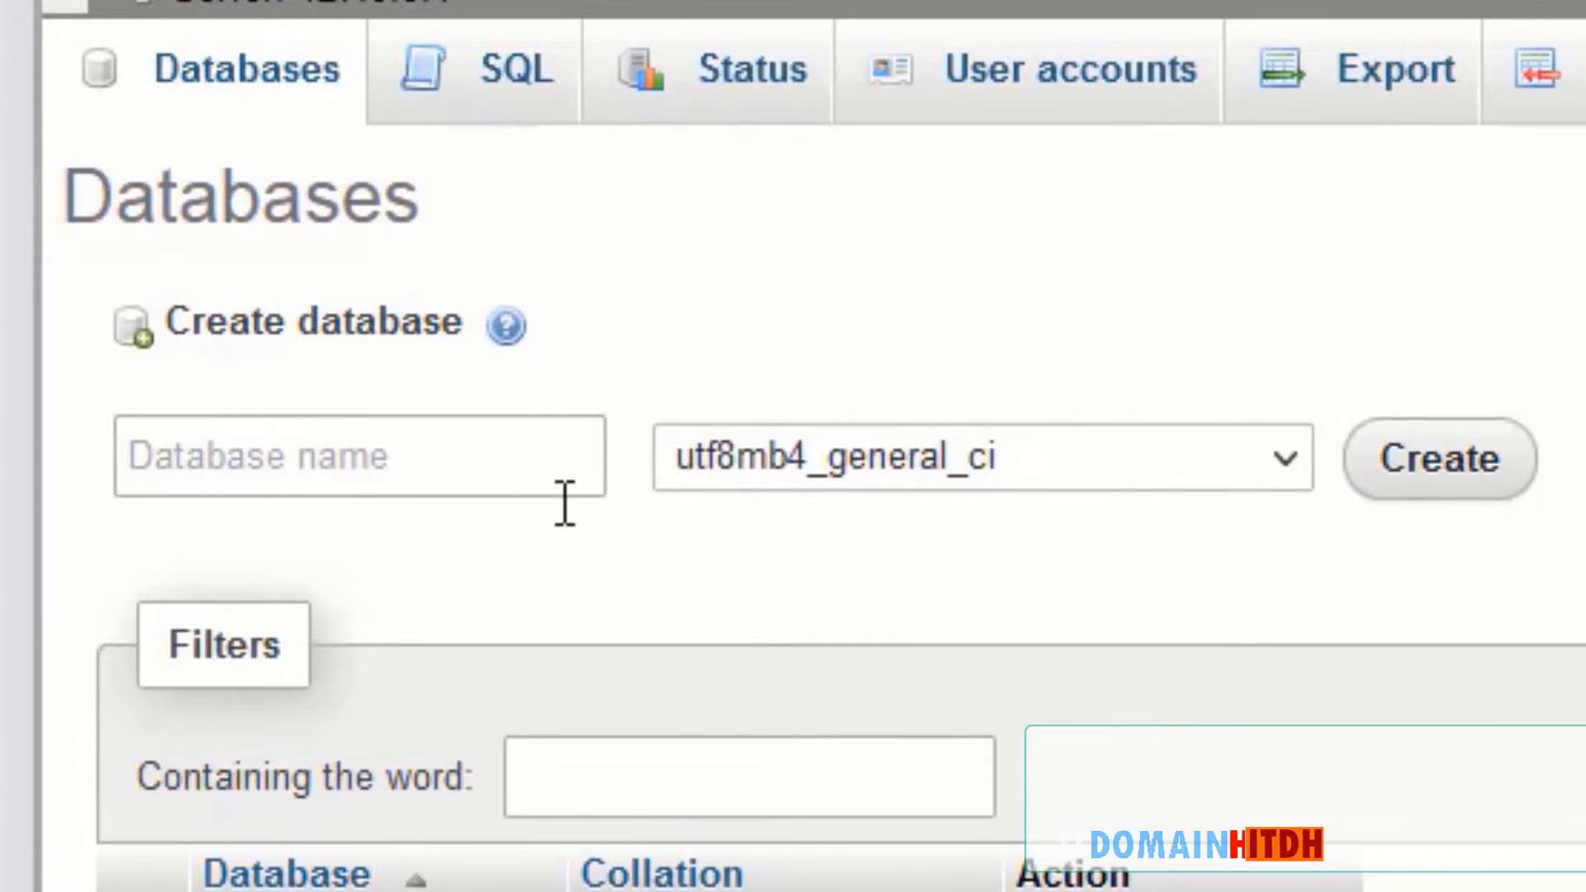
- Enter nazifa as the new database name and create it with utf8mb4_general_ci collation
click(434, 492)
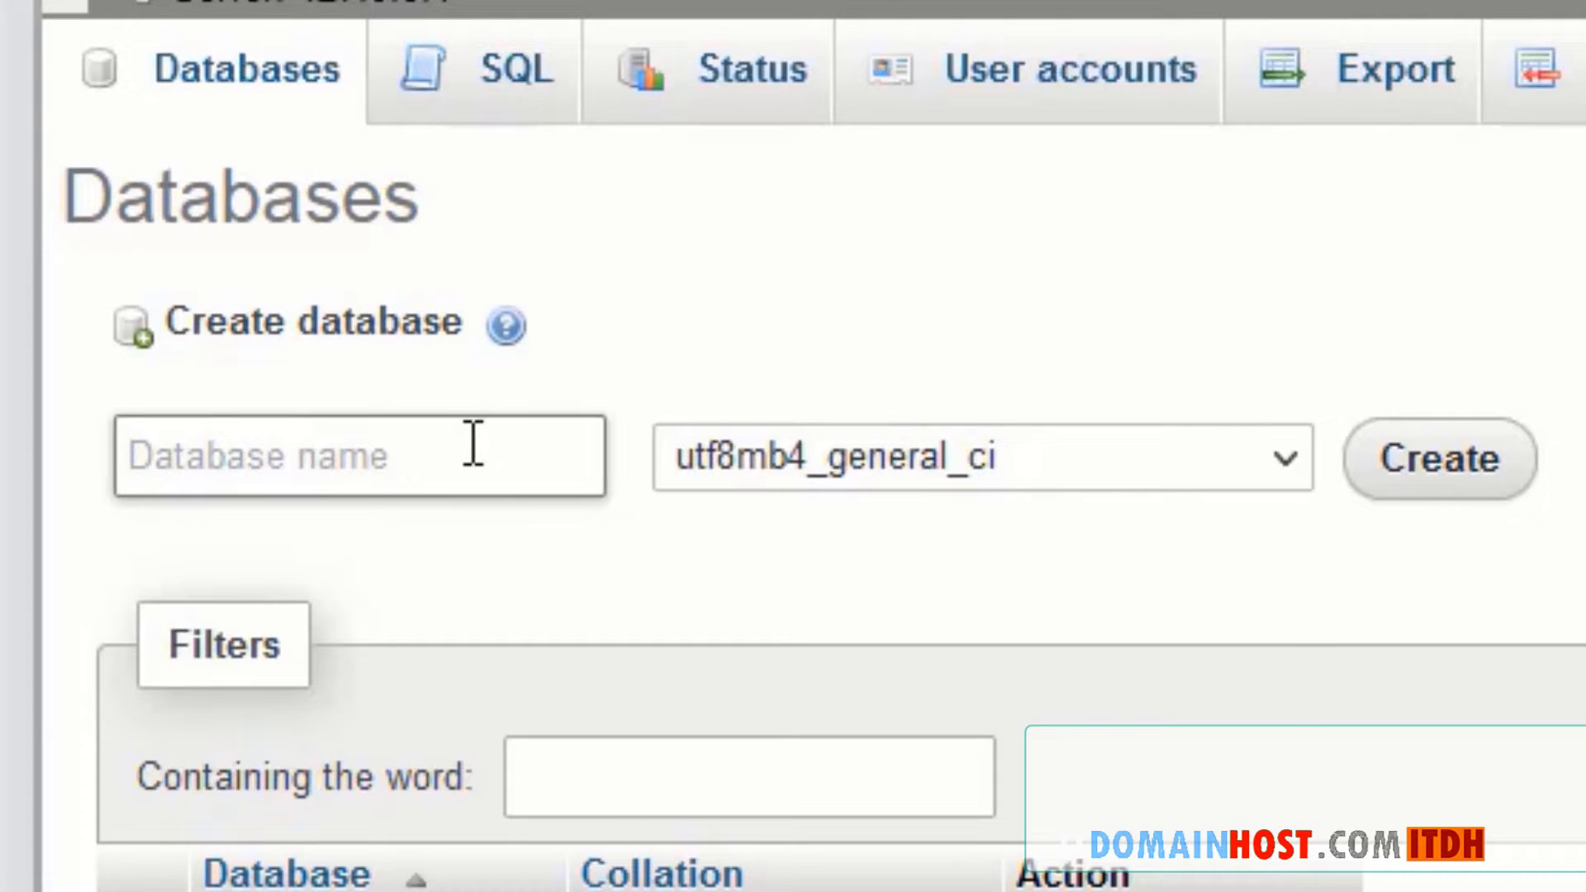
text(na)
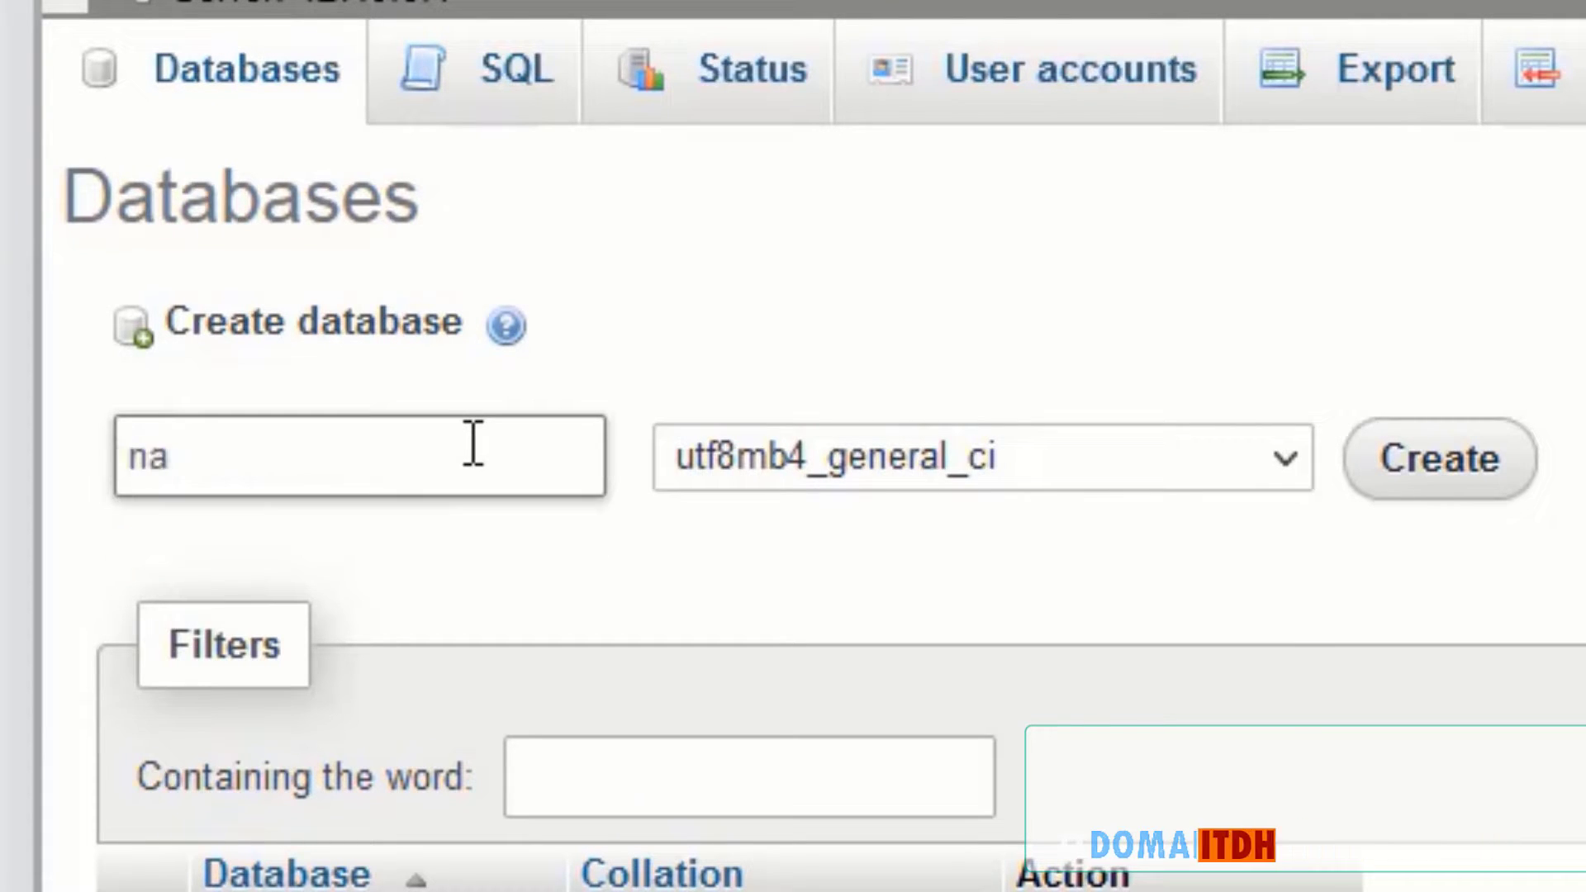
text(zifa)
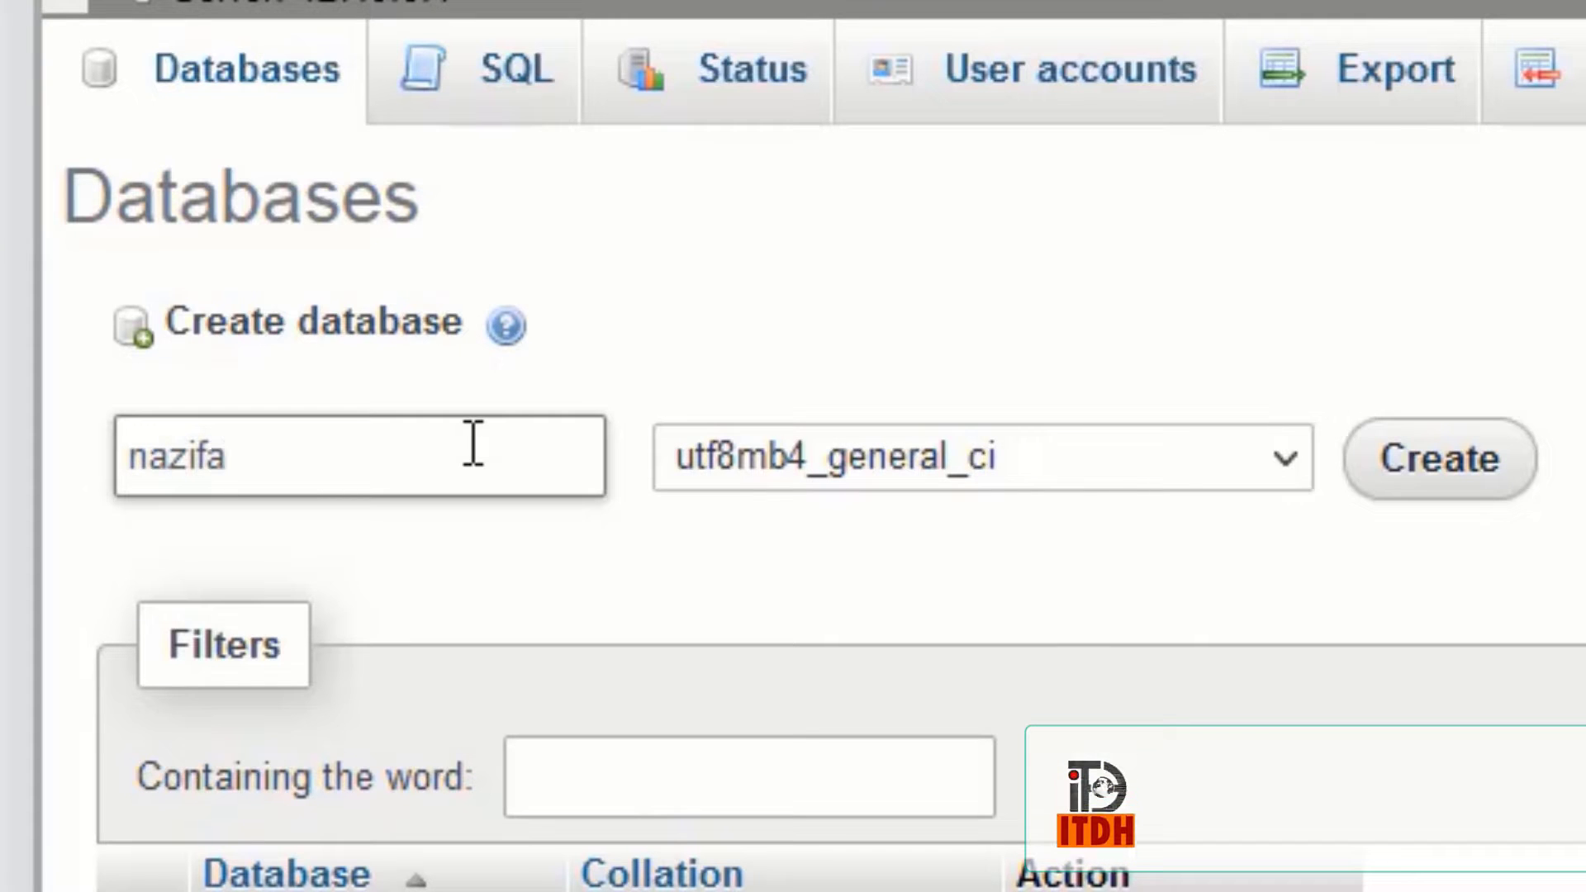
click(1470, 464)
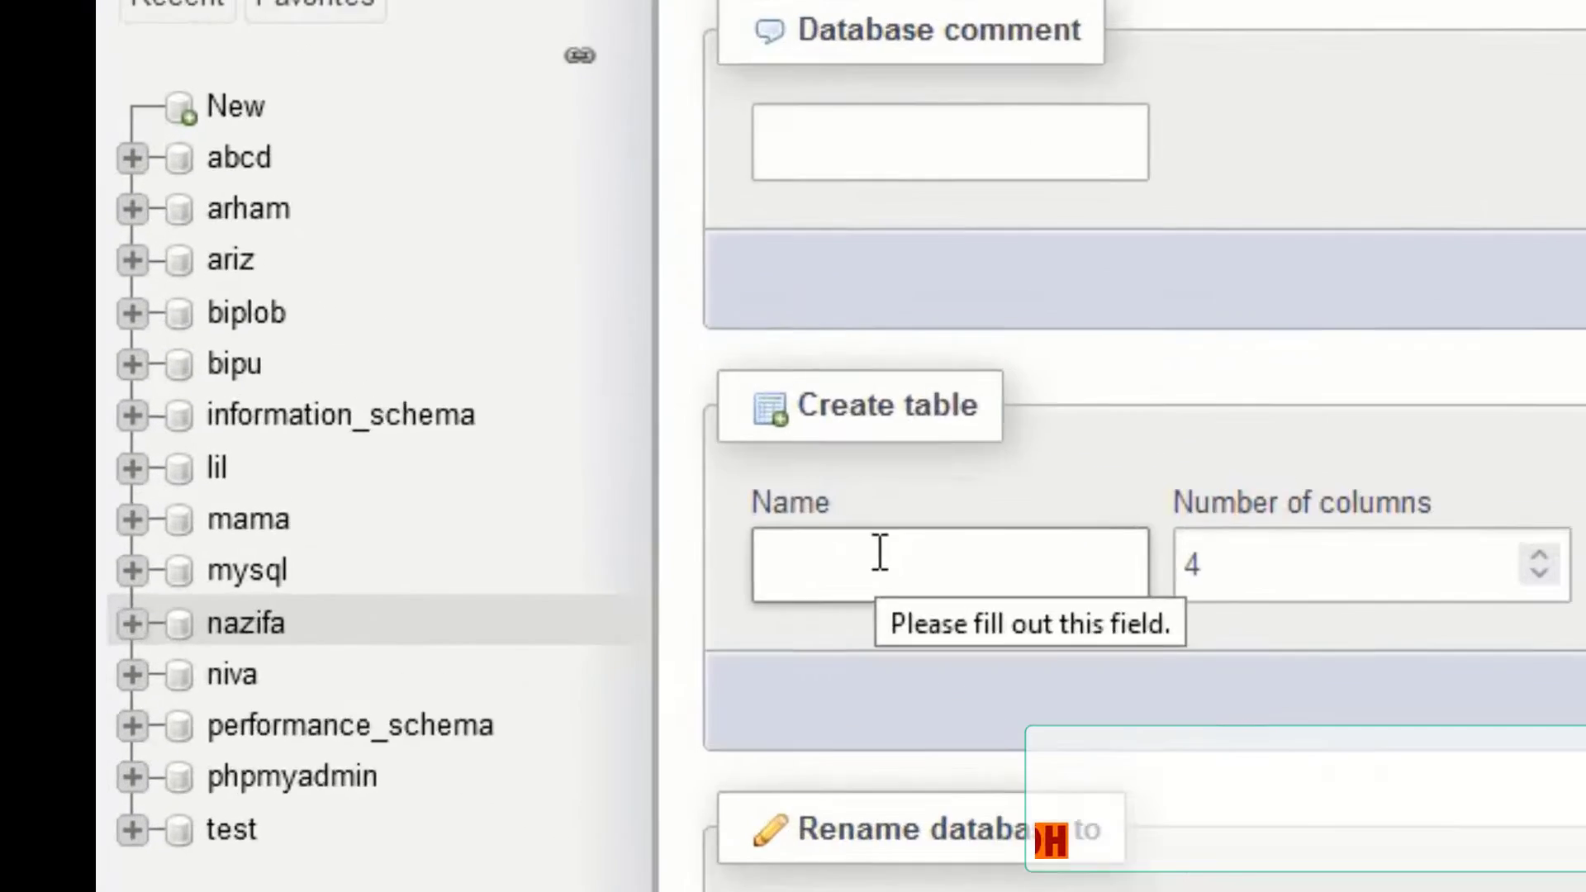
- Open the nazifa database, then check which users have privileges on it
scroll(280, 356, down, 4)
click(54, 383)
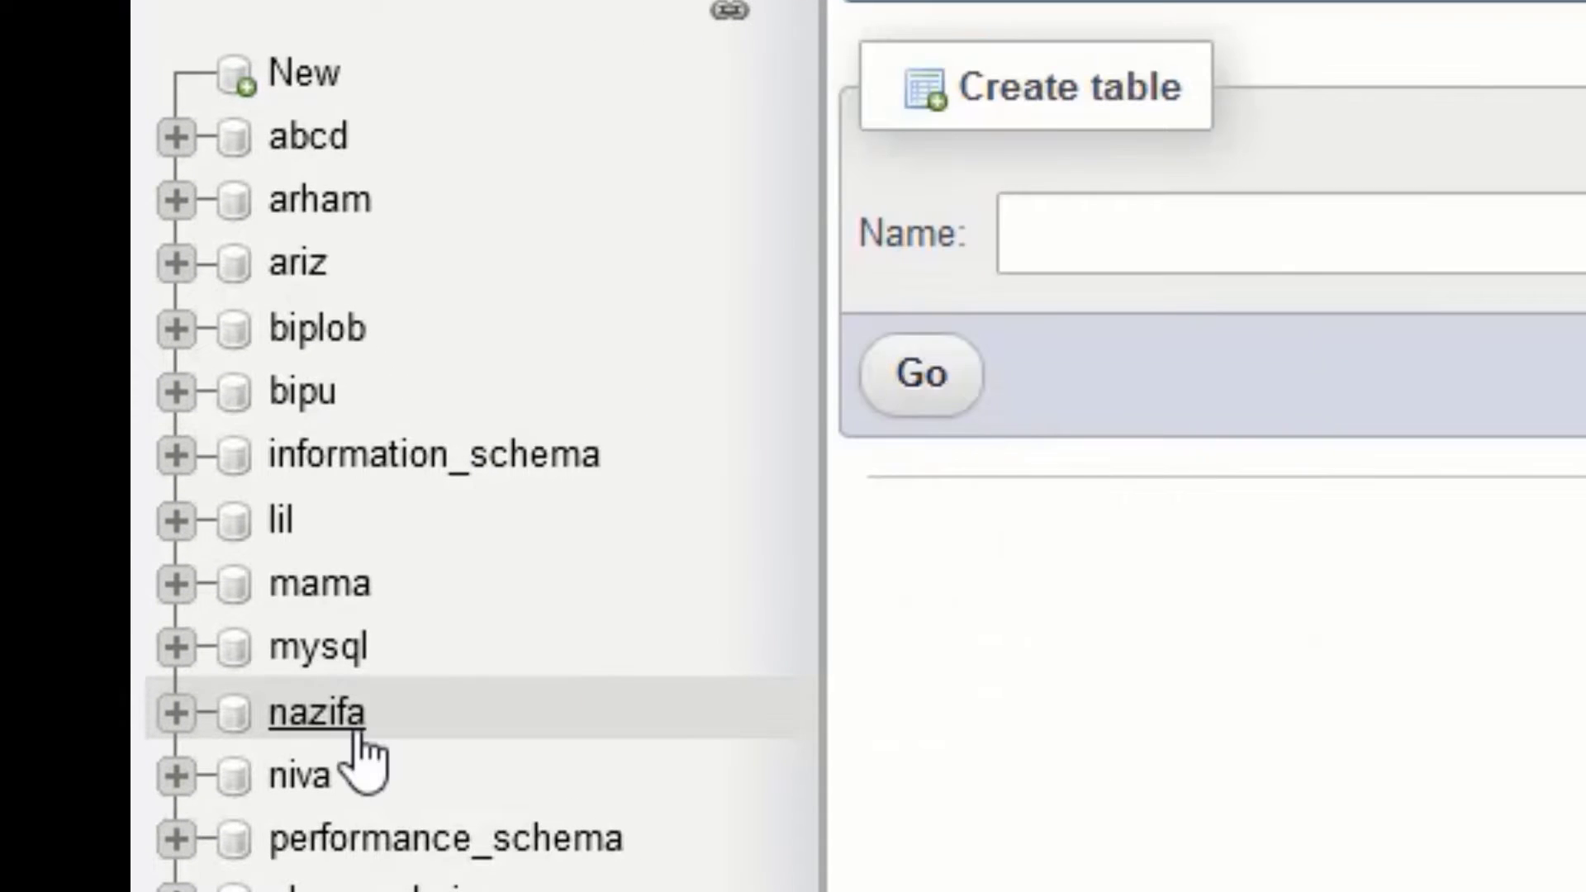
click(310, 78)
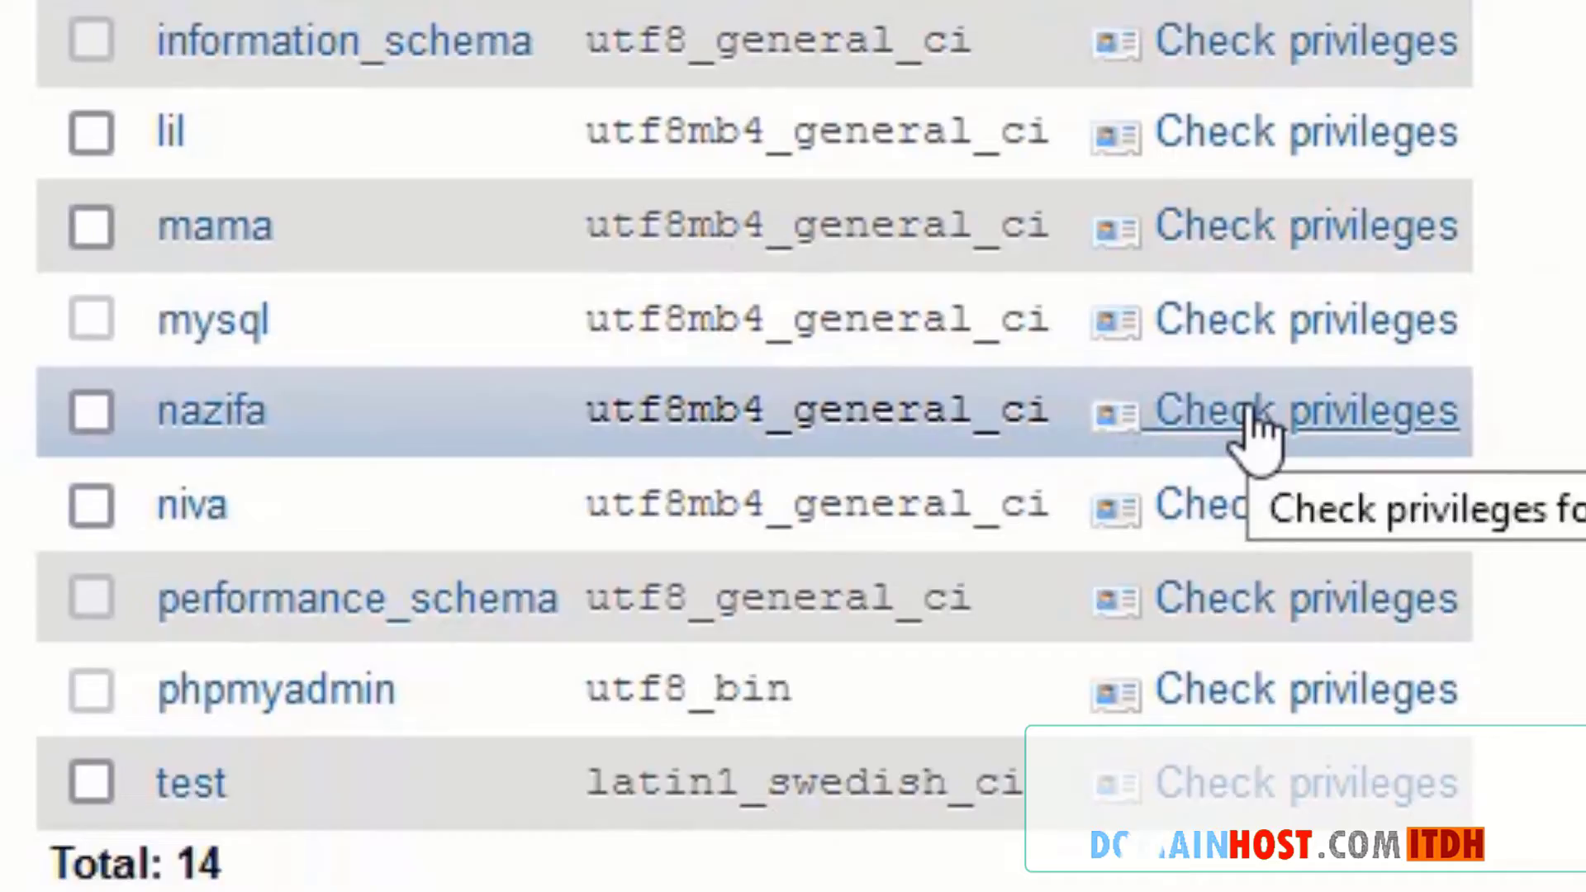
click(1347, 387)
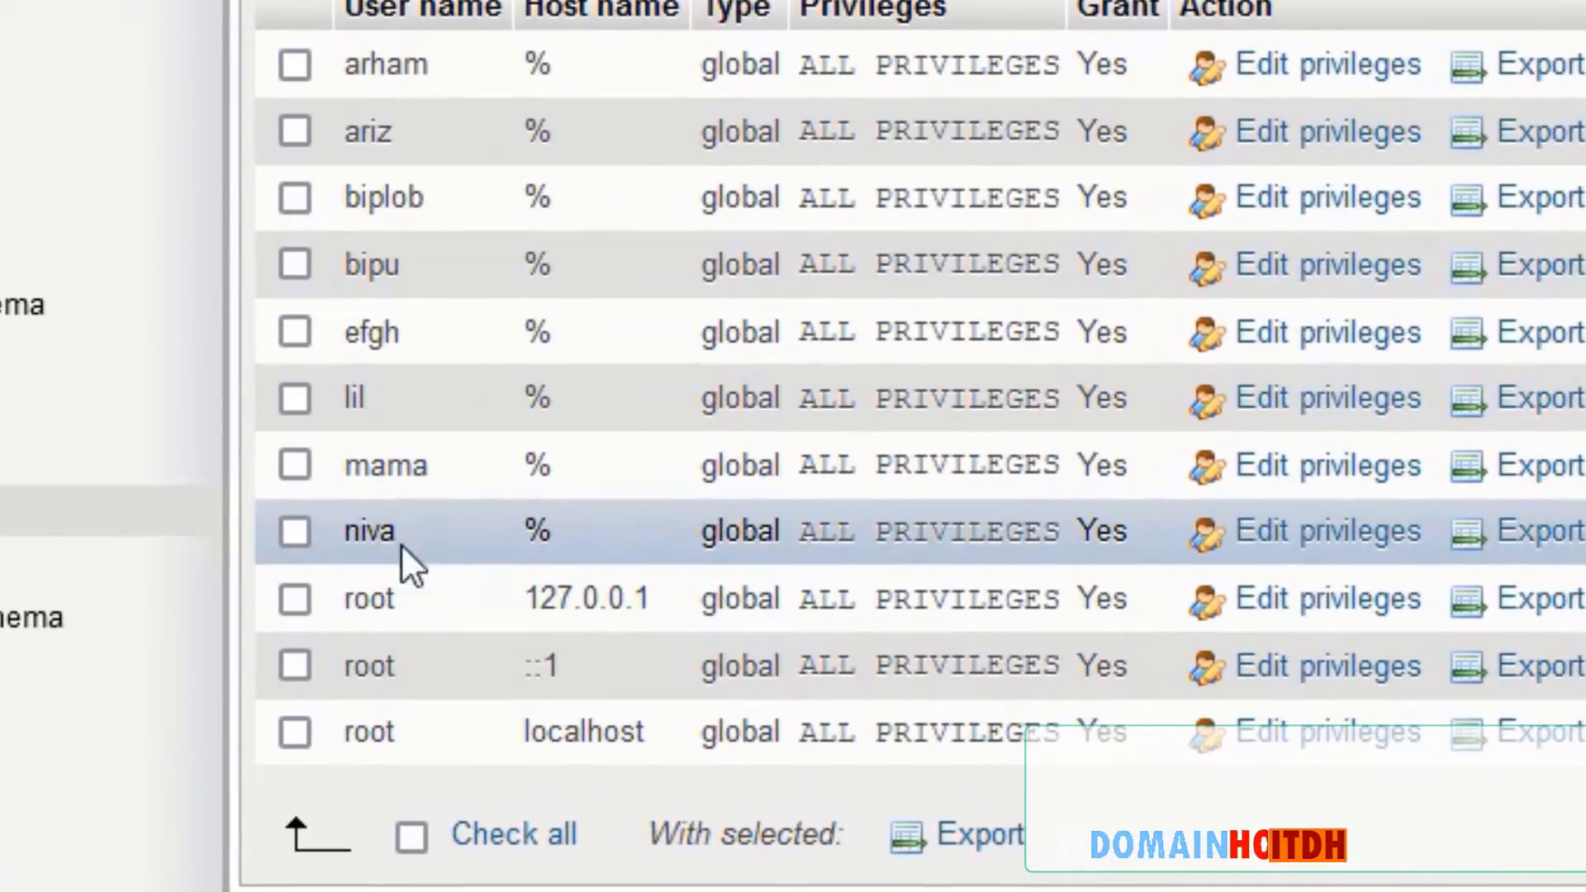
- Tick the three root accounts and start adding a new user account for nazifa
click(296, 734)
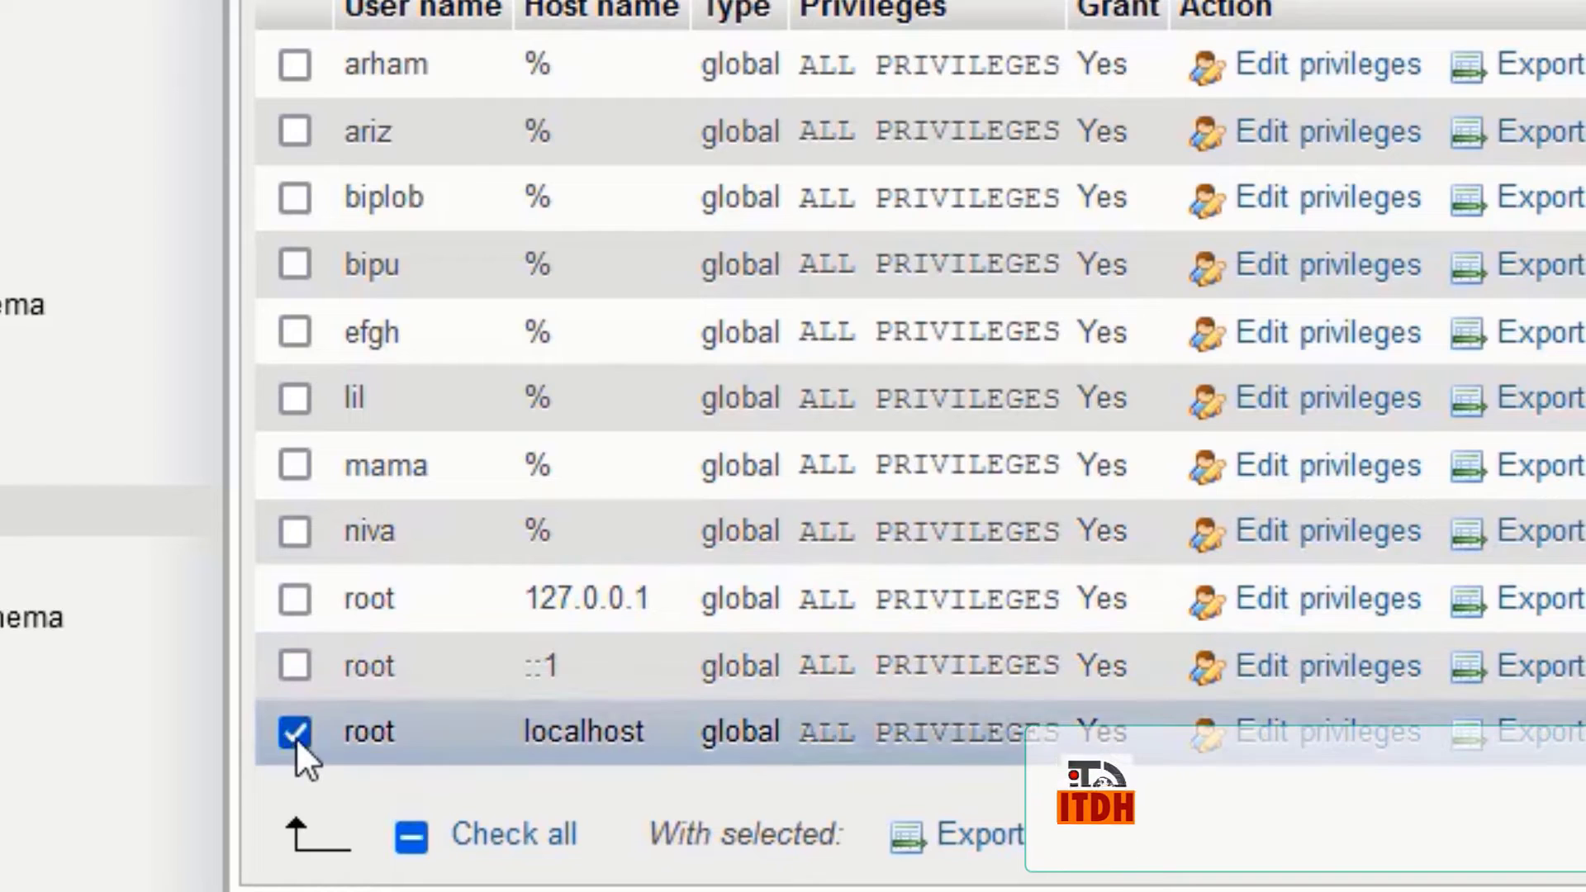
click(293, 668)
click(299, 601)
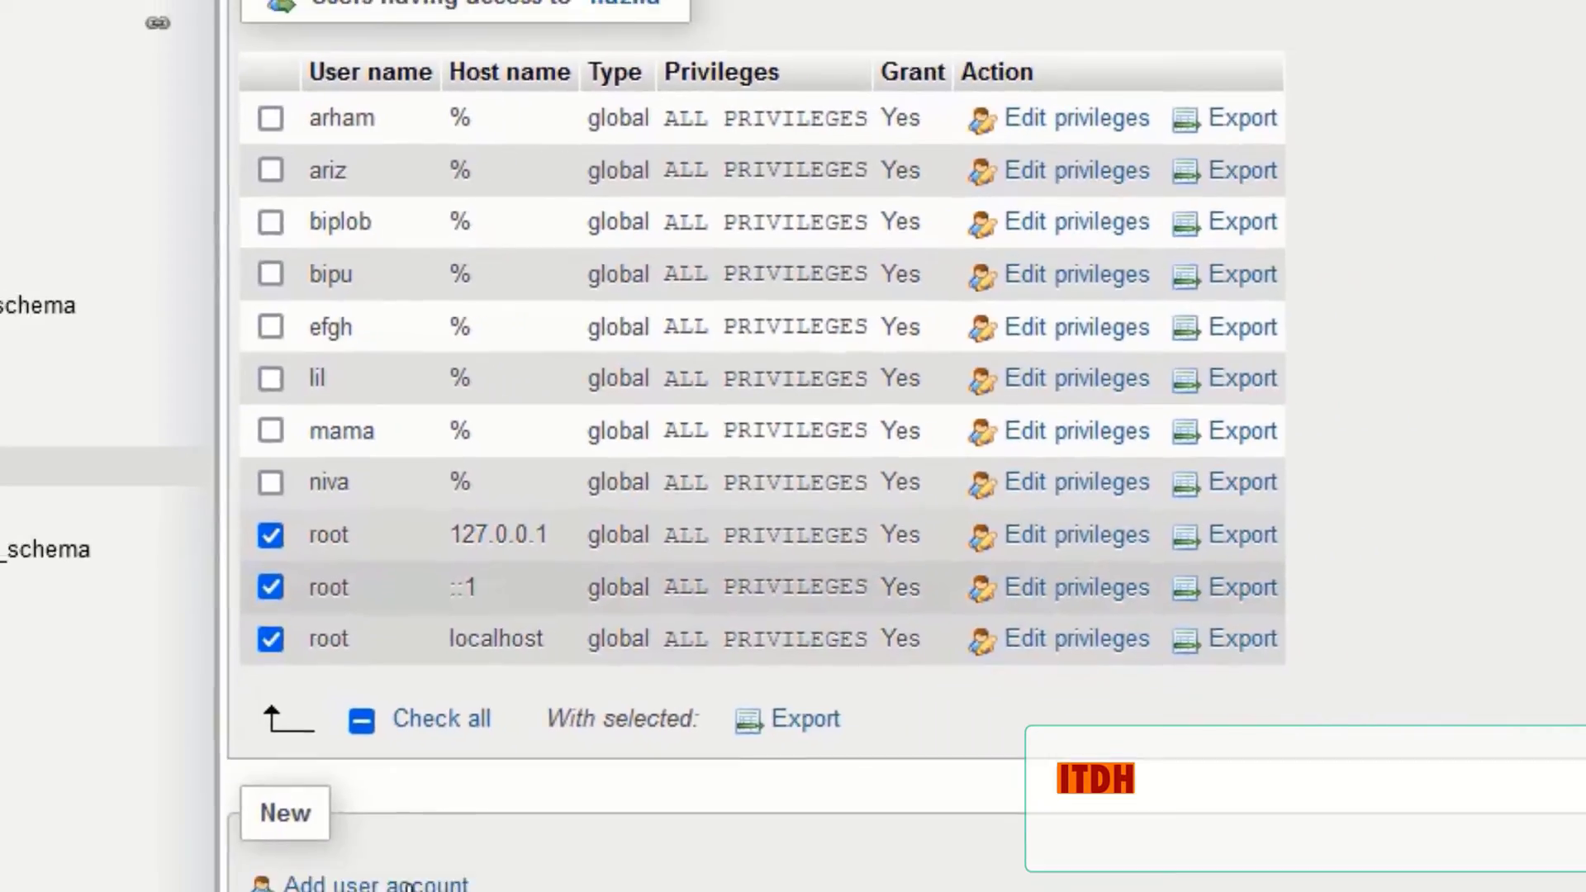
click(340, 715)
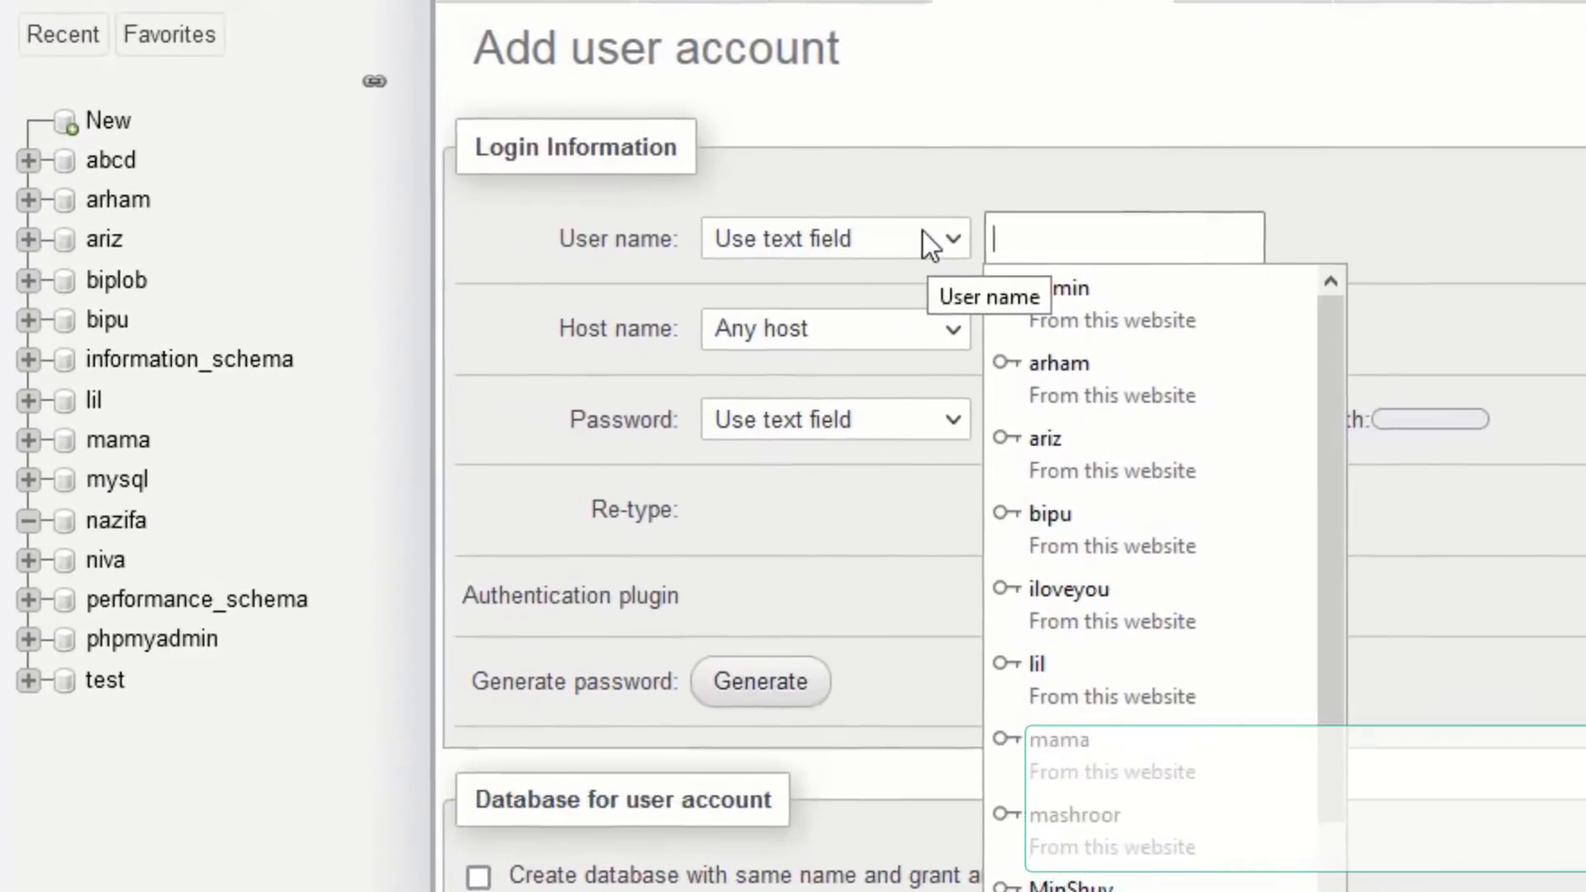
- Enter the new account's user name and copy it for reuse
click(1024, 240)
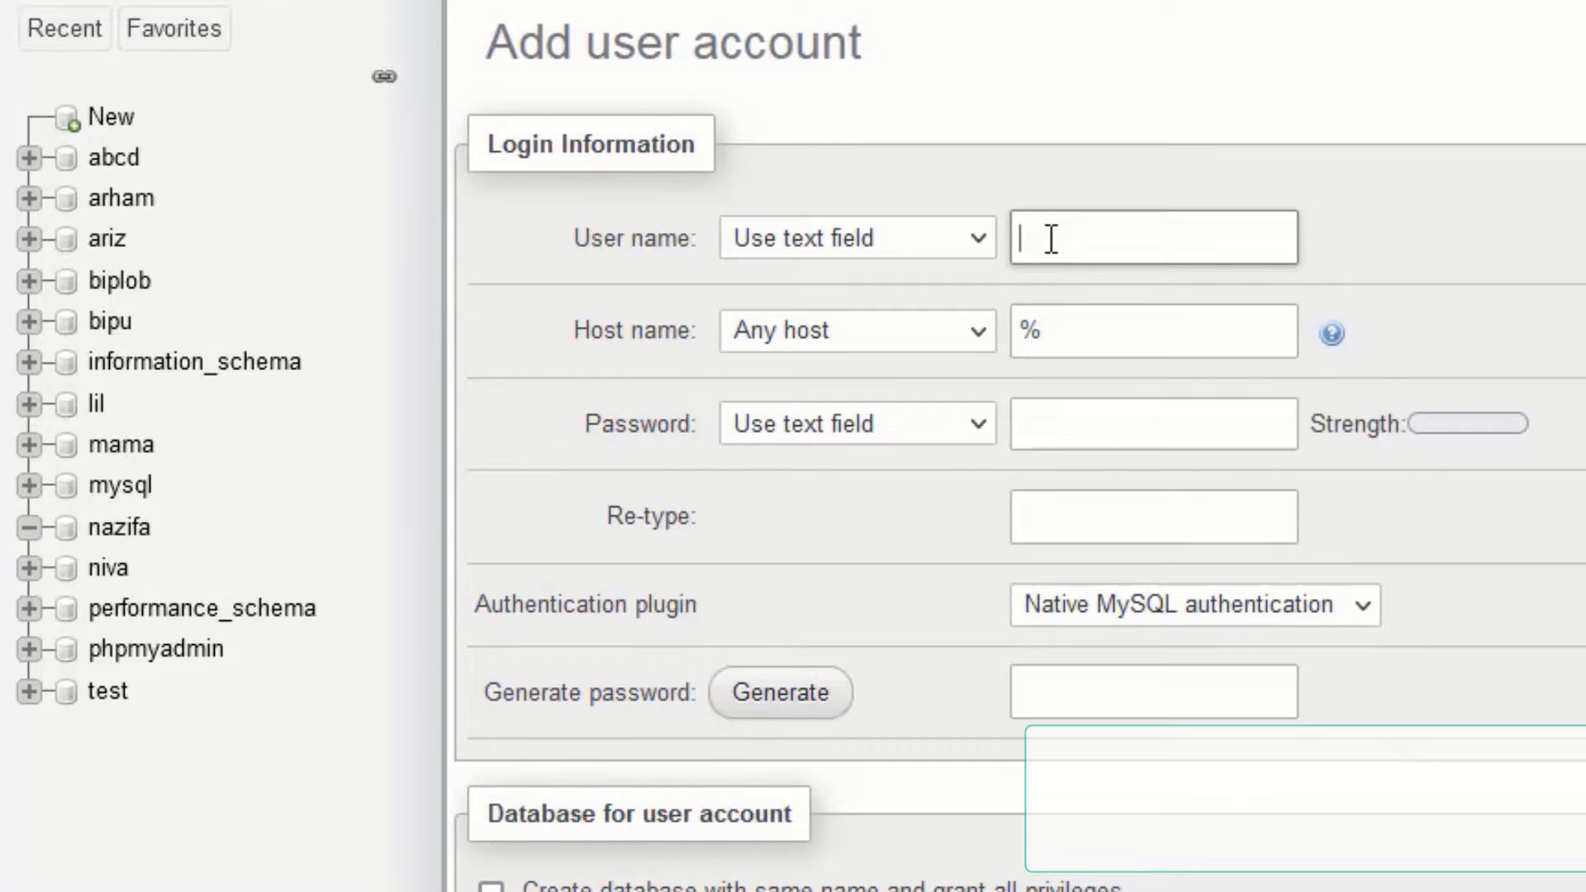
text(nazif)
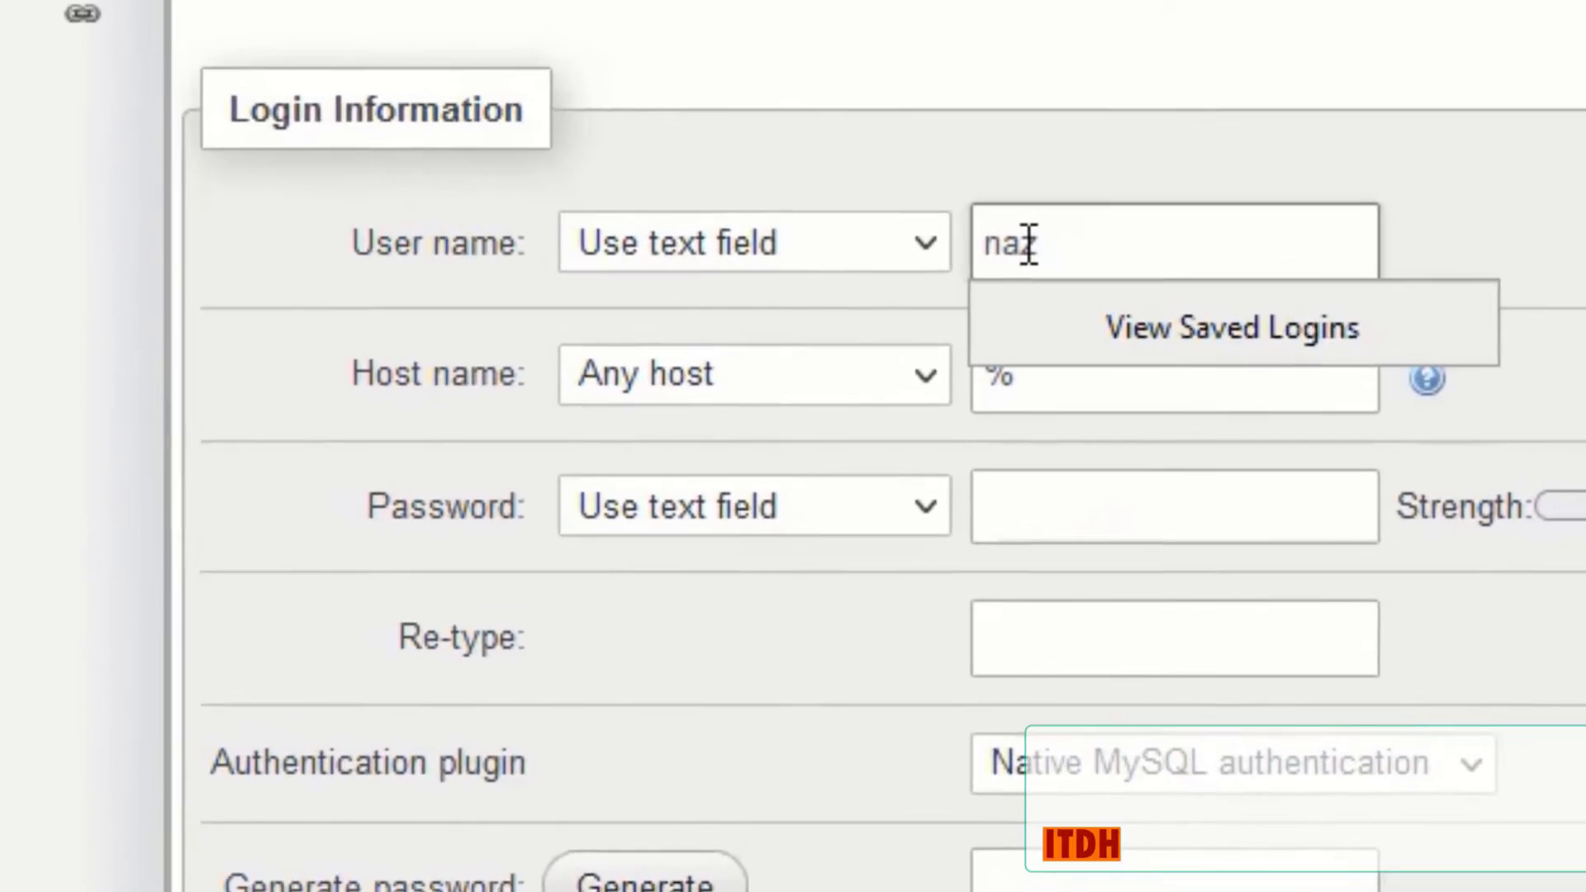
text(a)
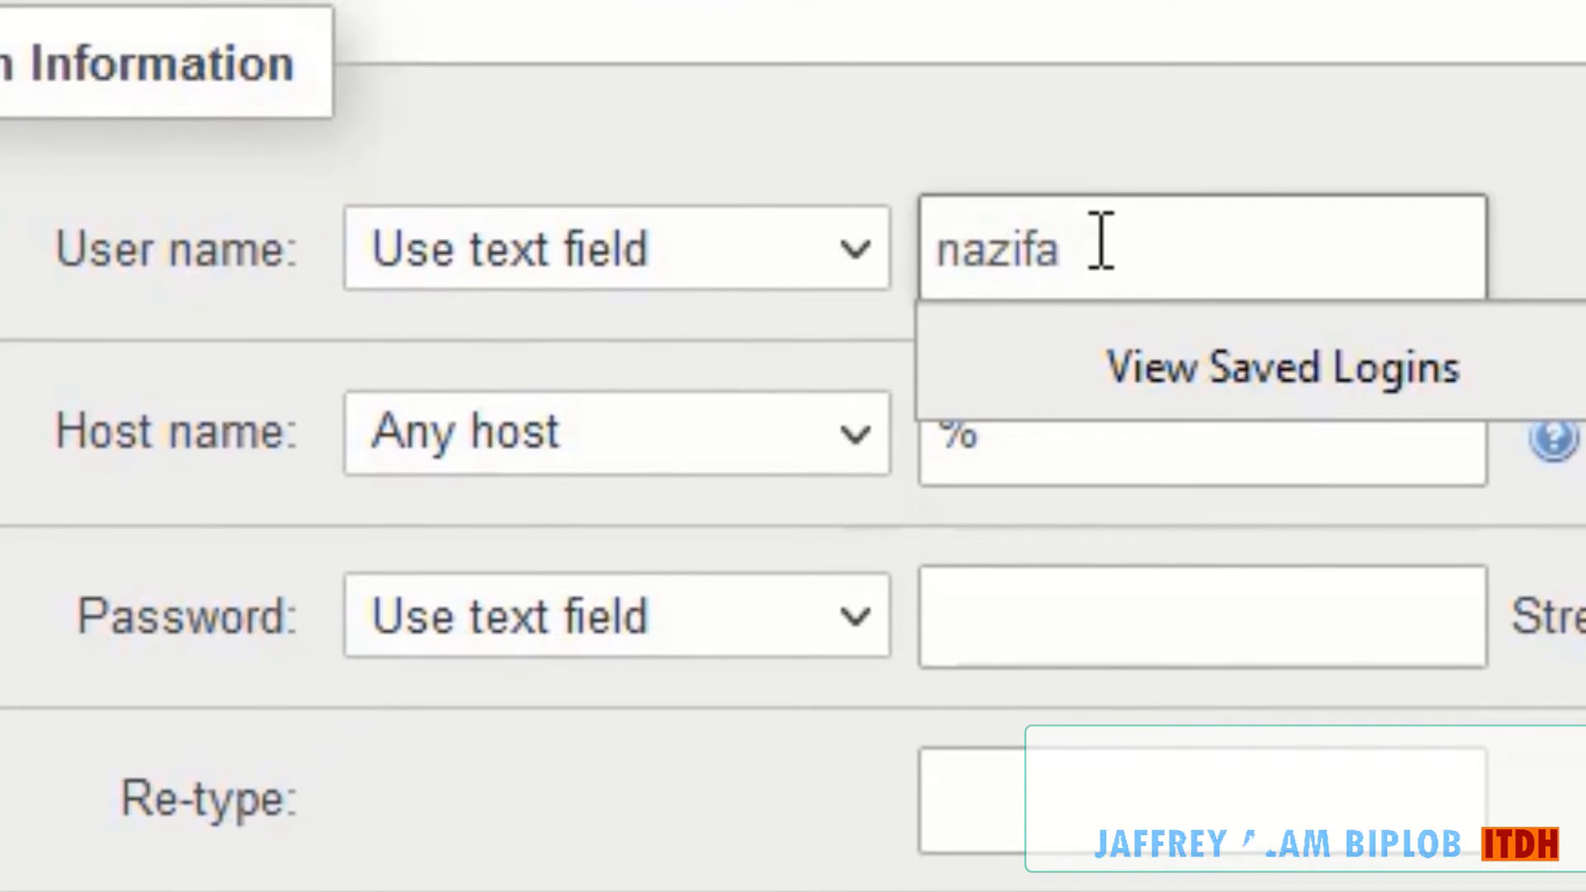
drag(1102, 240, 858, 271)
key(ctrl+c)
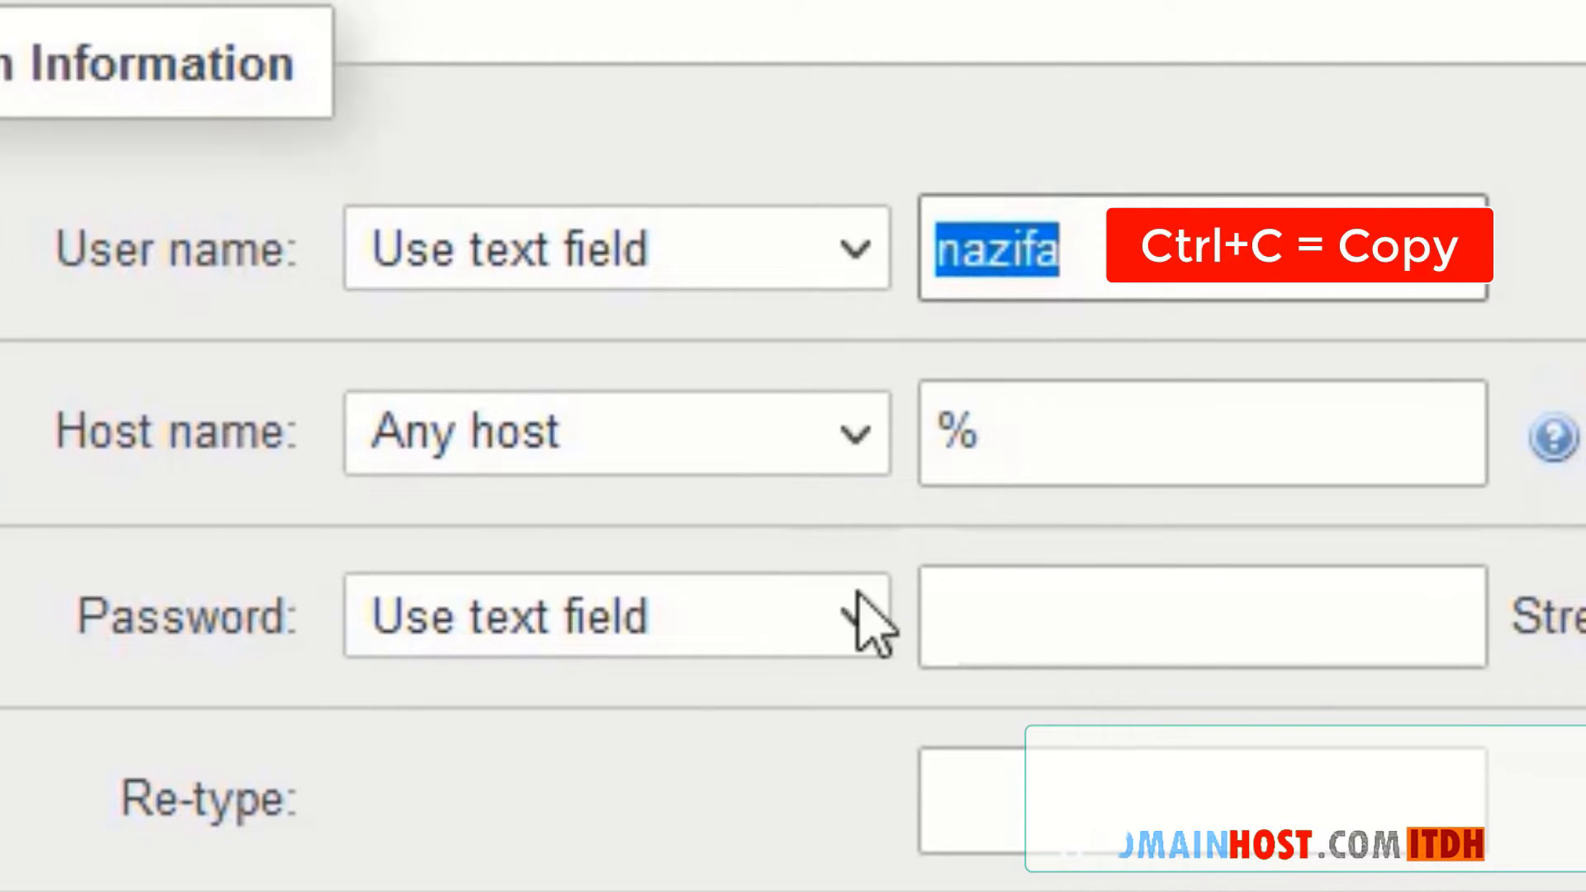
- Paste the copied value as the password, its confirmation and the generated-password box
click(1049, 619)
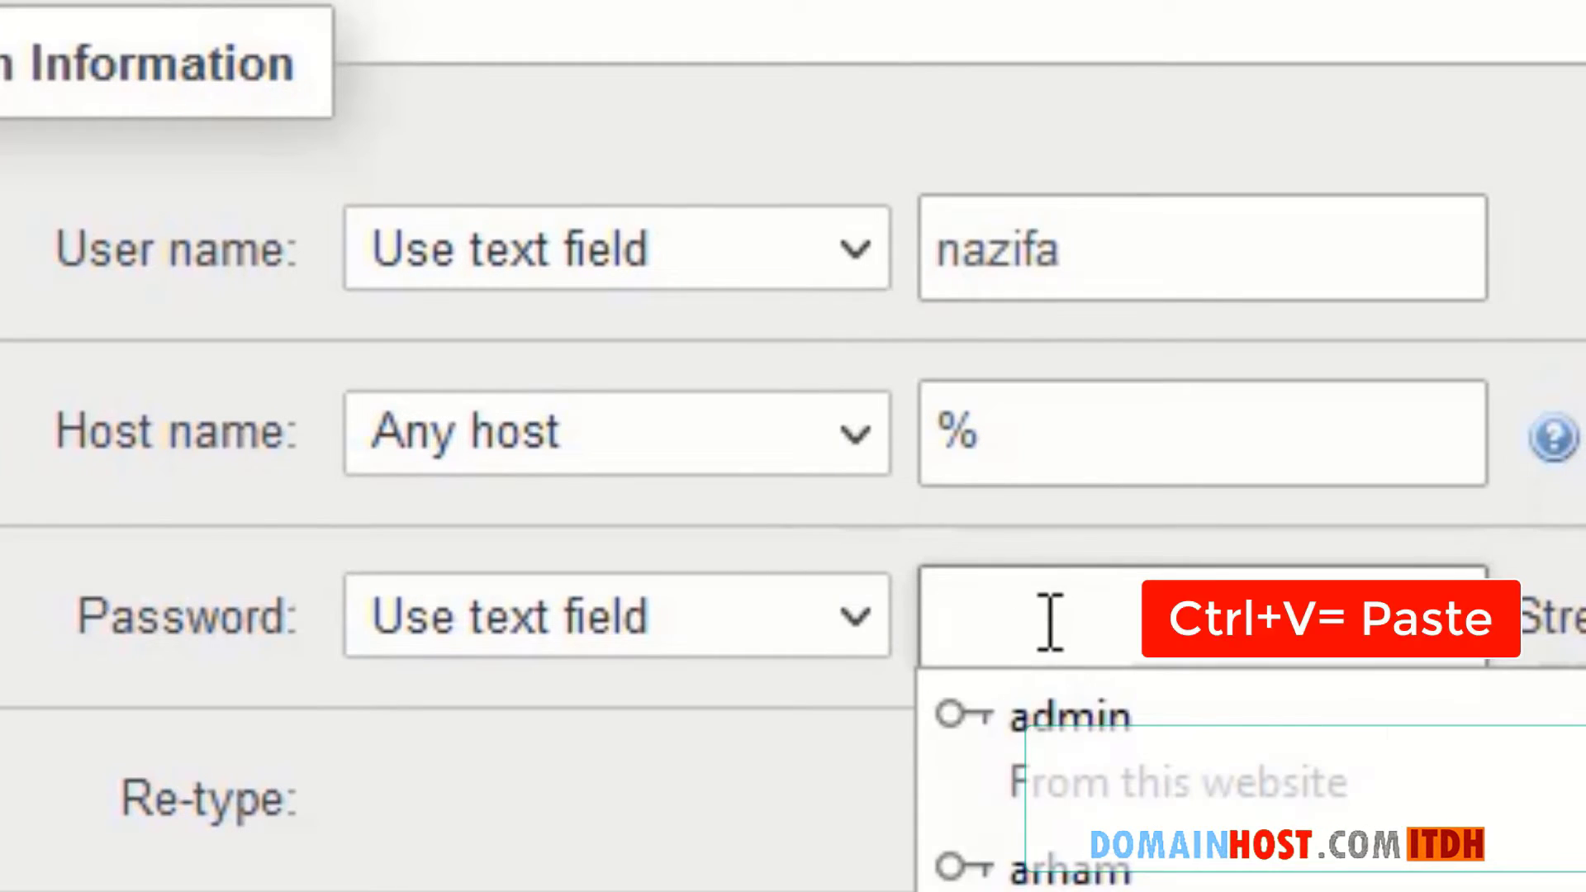
key(ctrl+v)
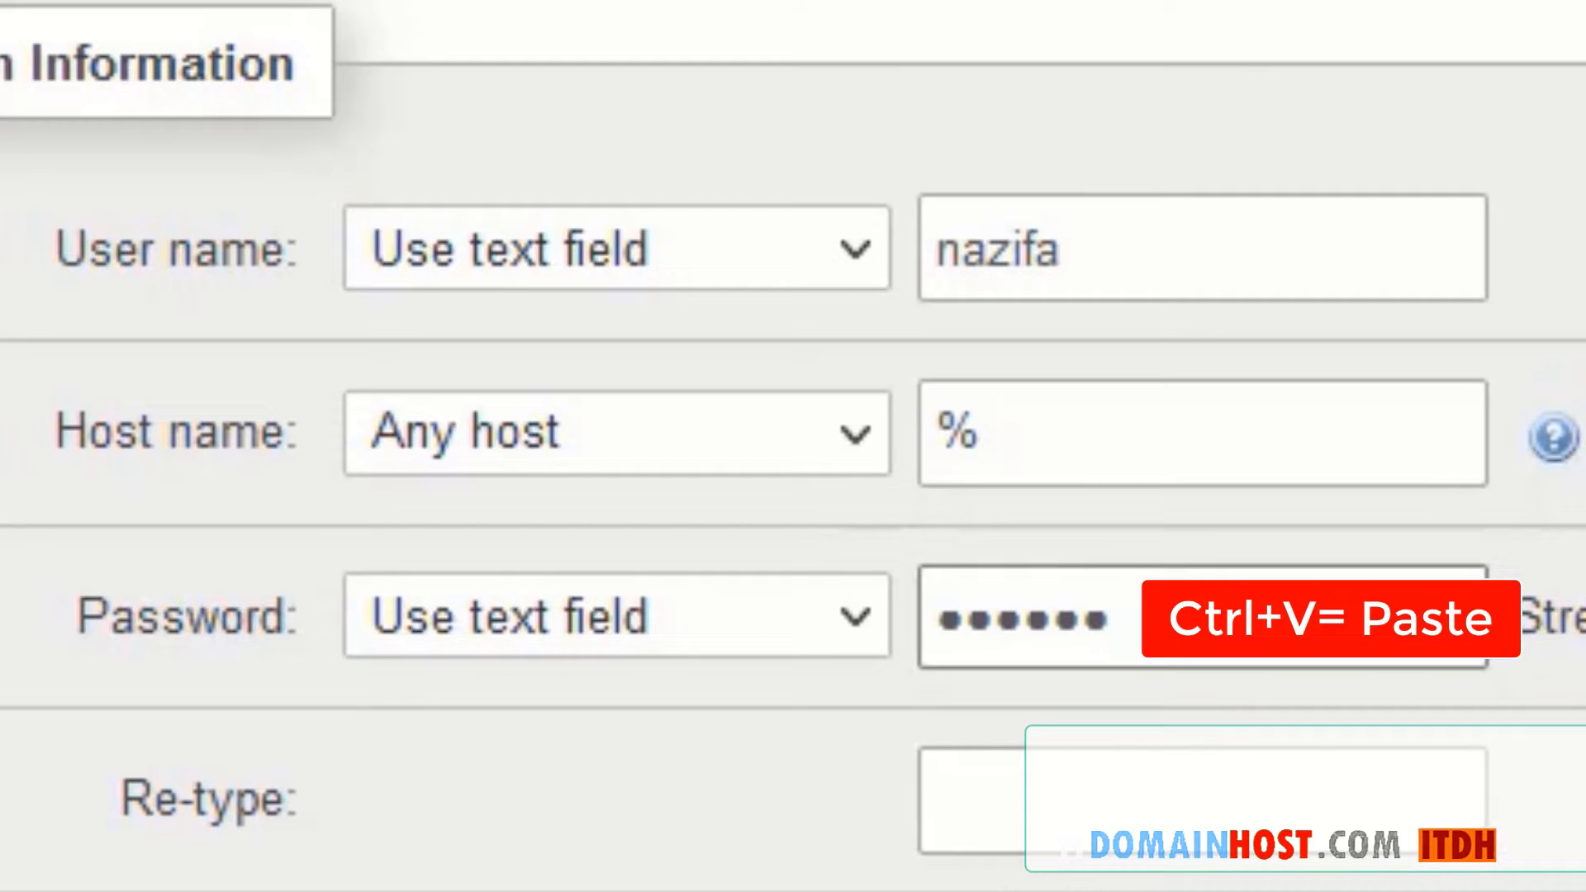
key(Tab)
key(ctrl+v)
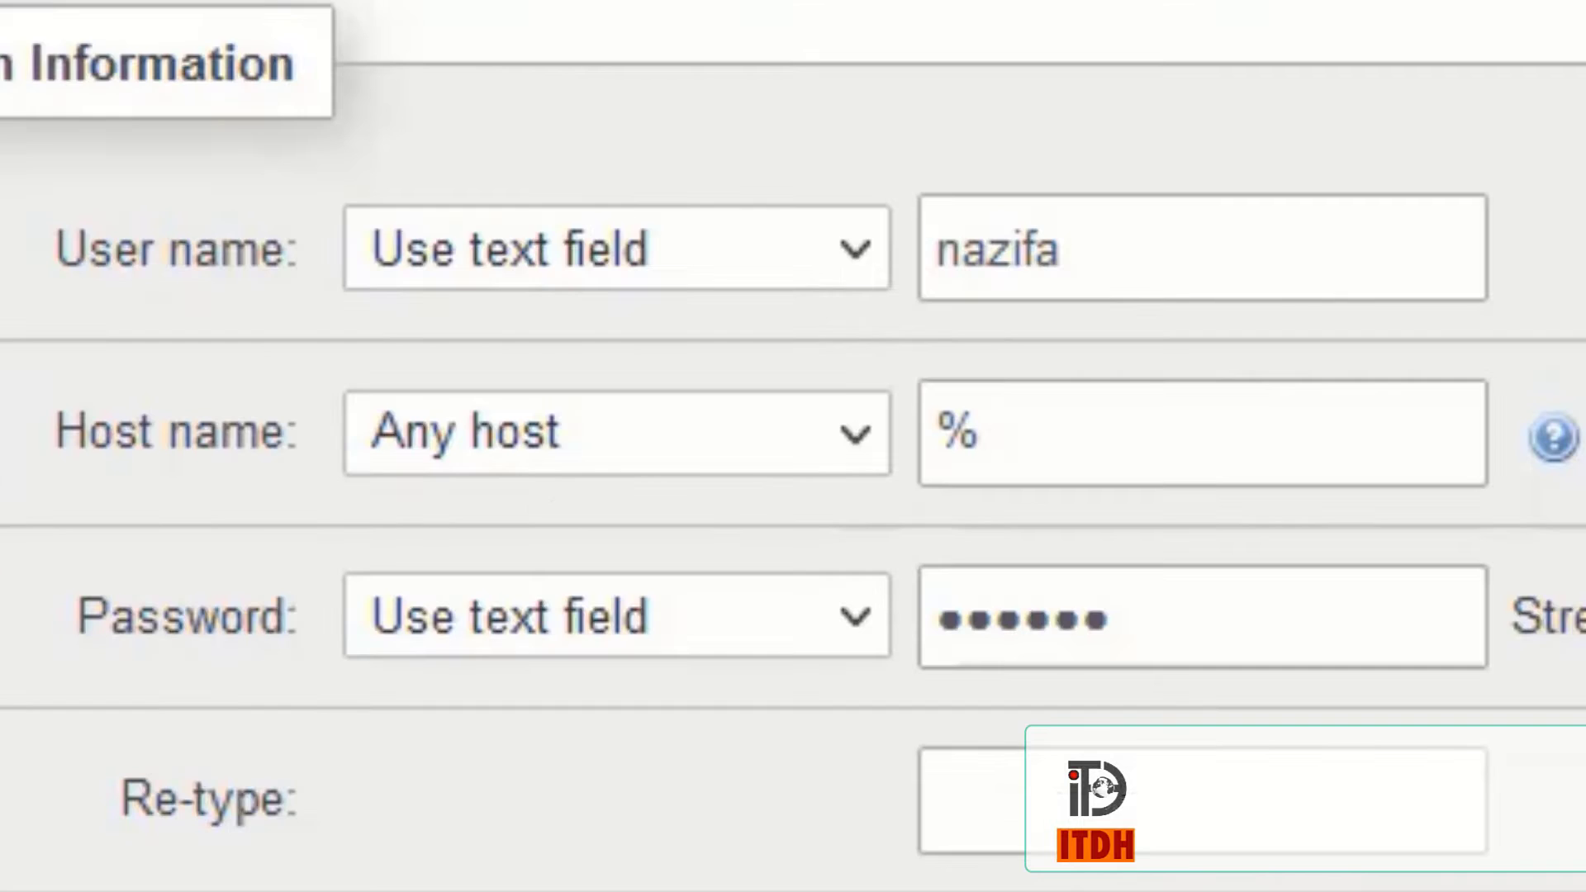
key(ctrl+v)
scroll(857, 655, down, 5)
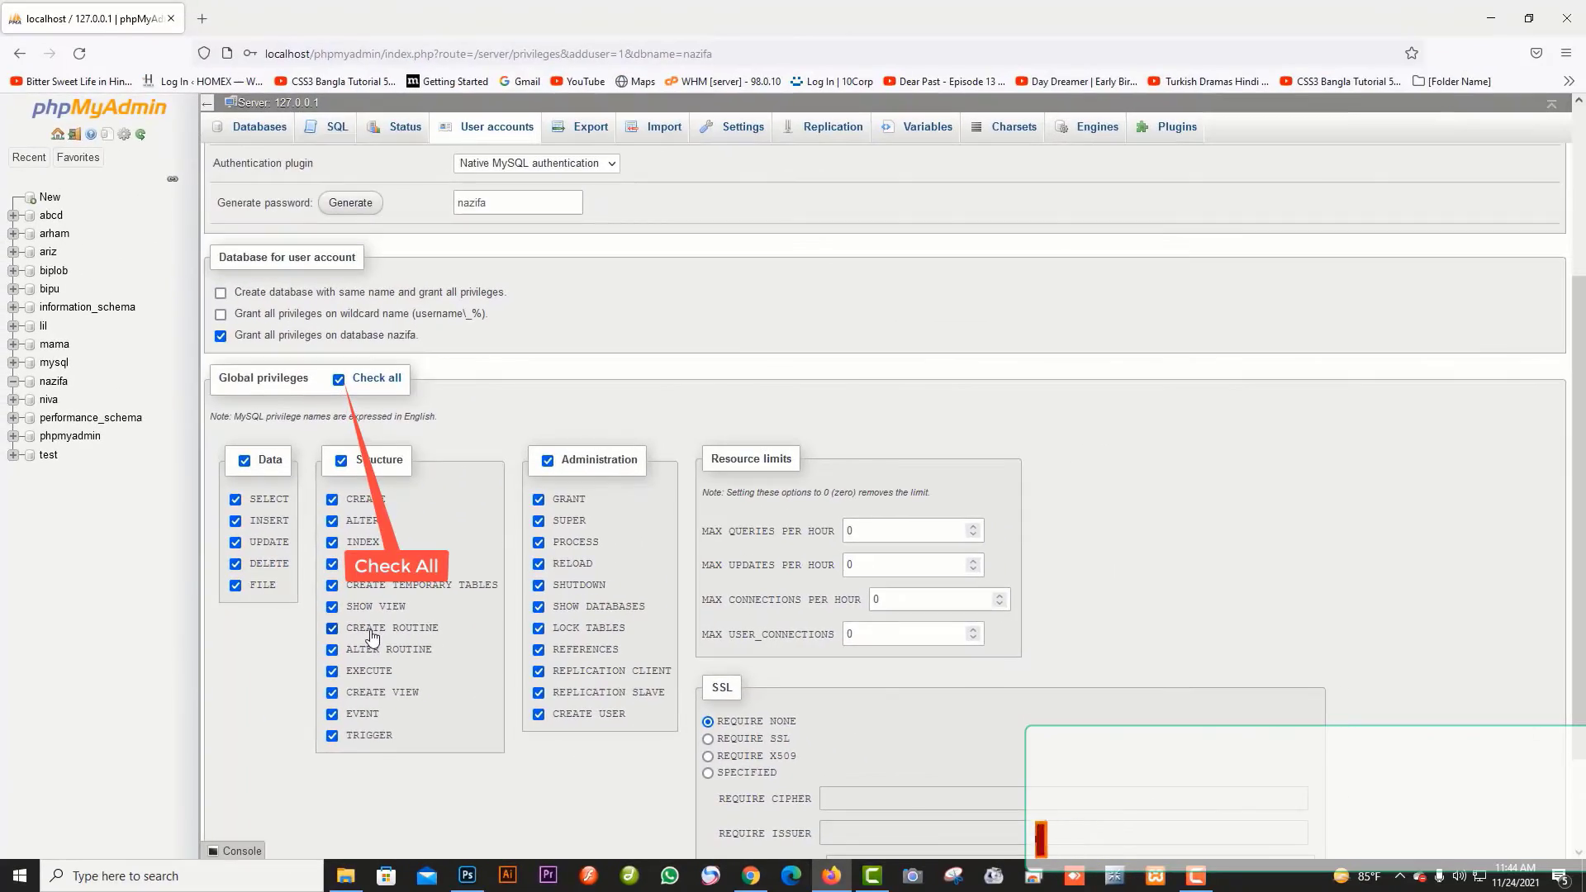
scroll(371, 630, down, 2)
- Create the user account, then copy all files from the wordpress folder
click(228, 797)
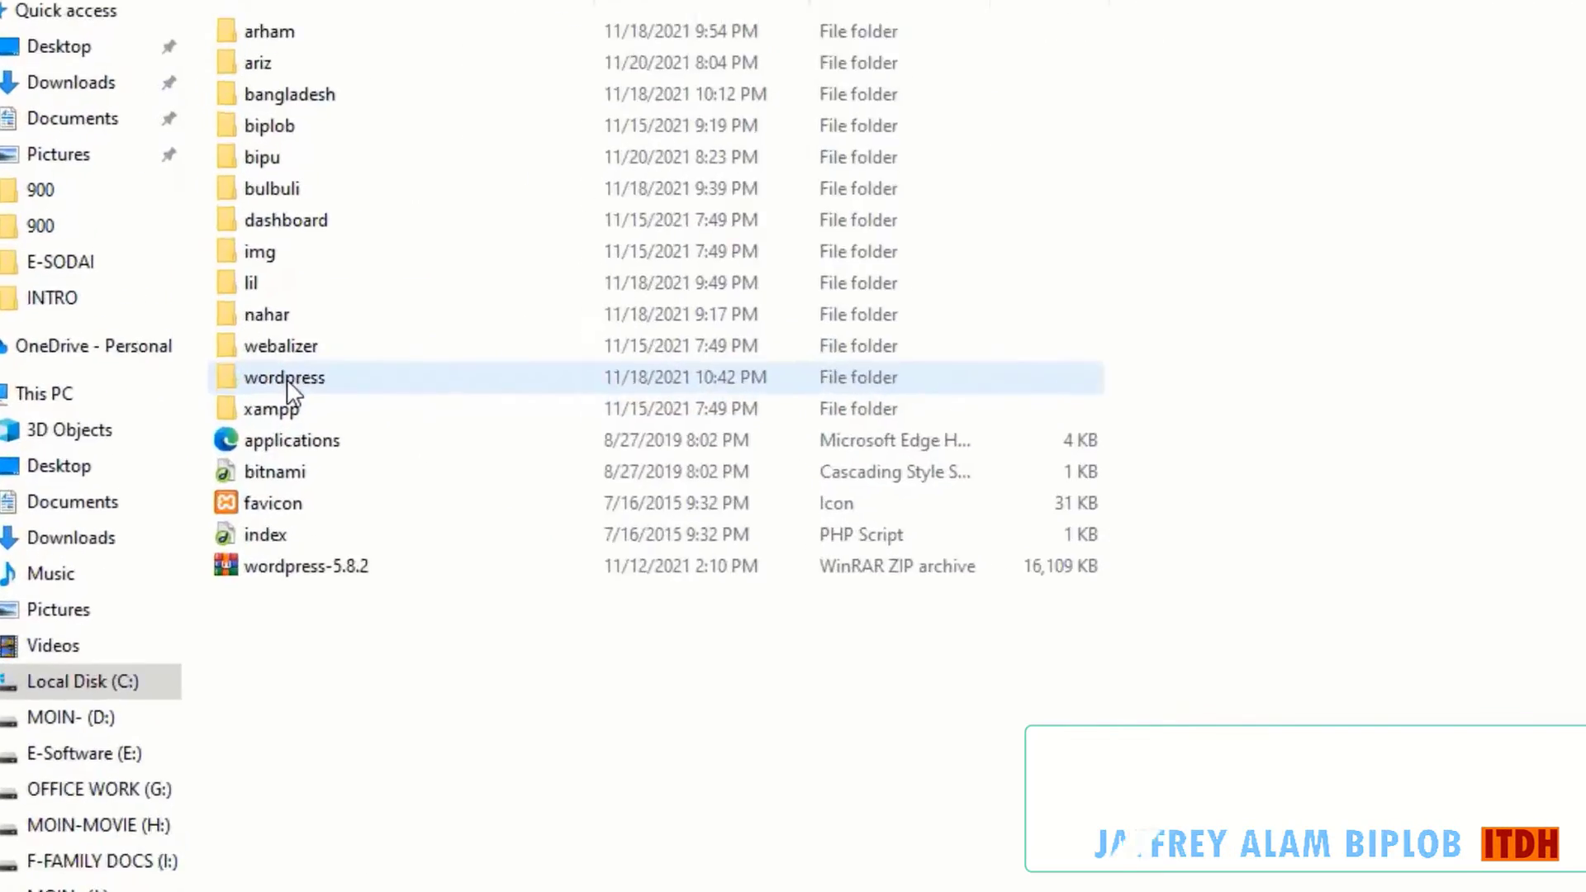
double_click(452, 513)
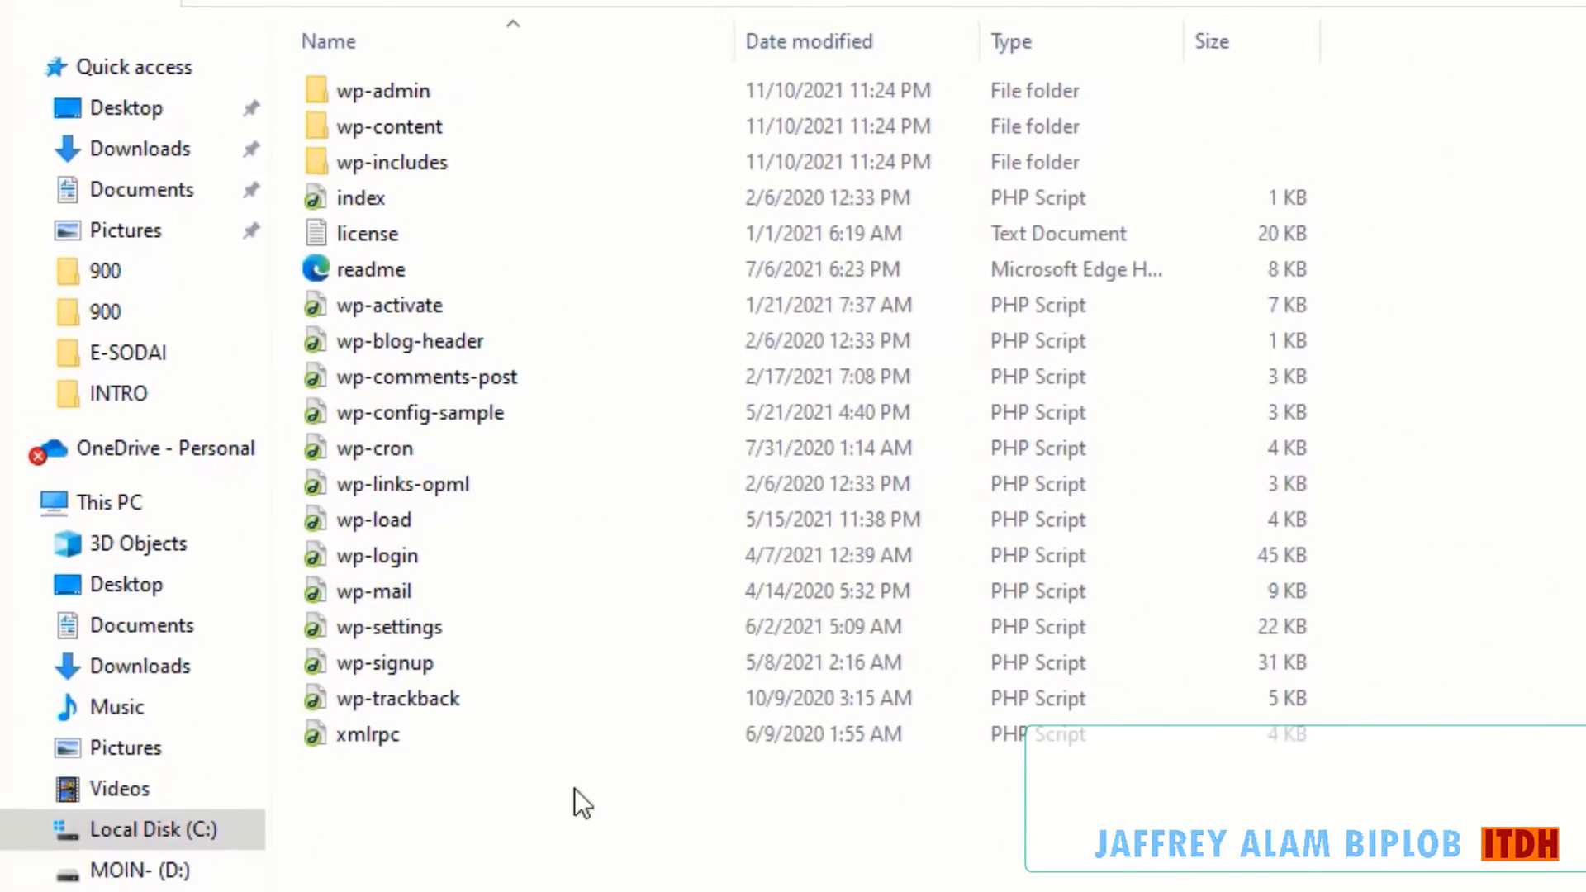
drag(699, 873, 289, 54)
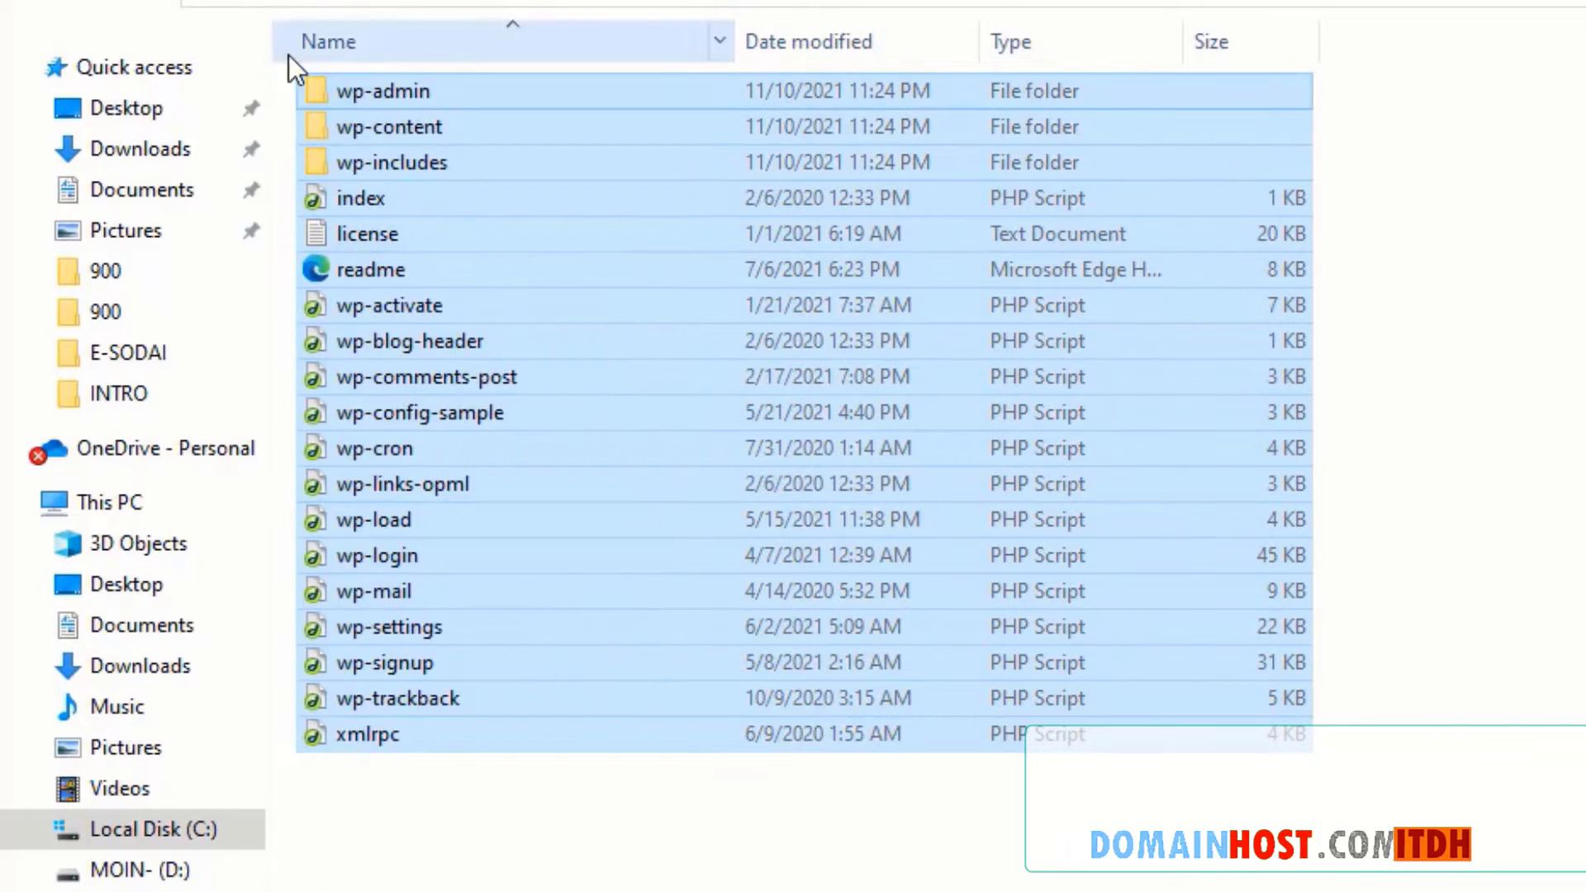
key(ctrl+c)
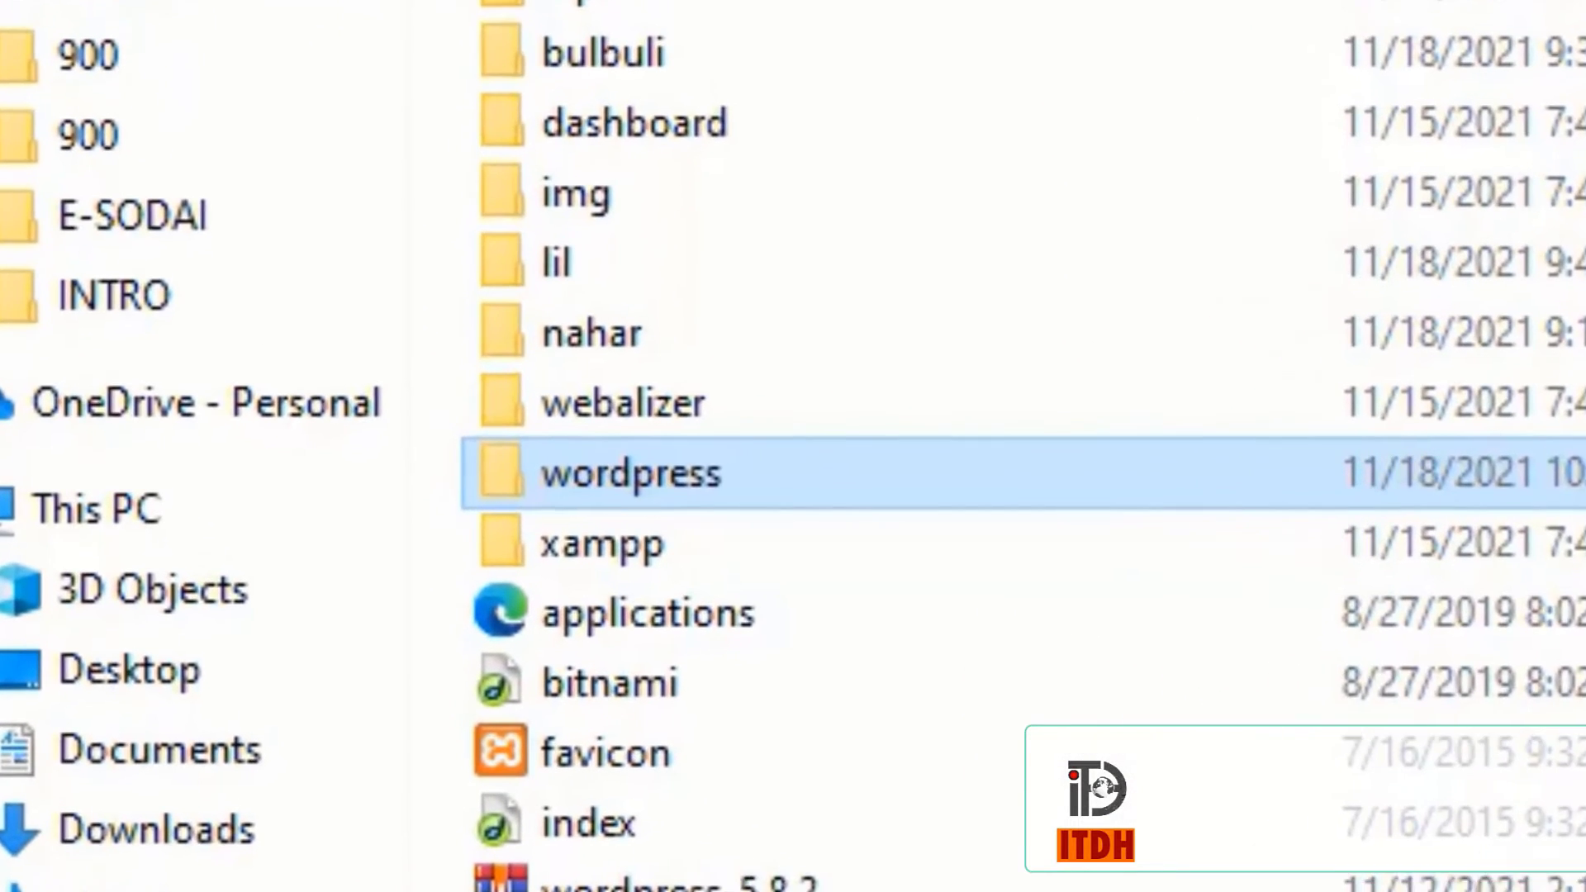
- Create a nazifa folder in htdocs and paste the WordPress files into it
key(ctrl+shift+n)
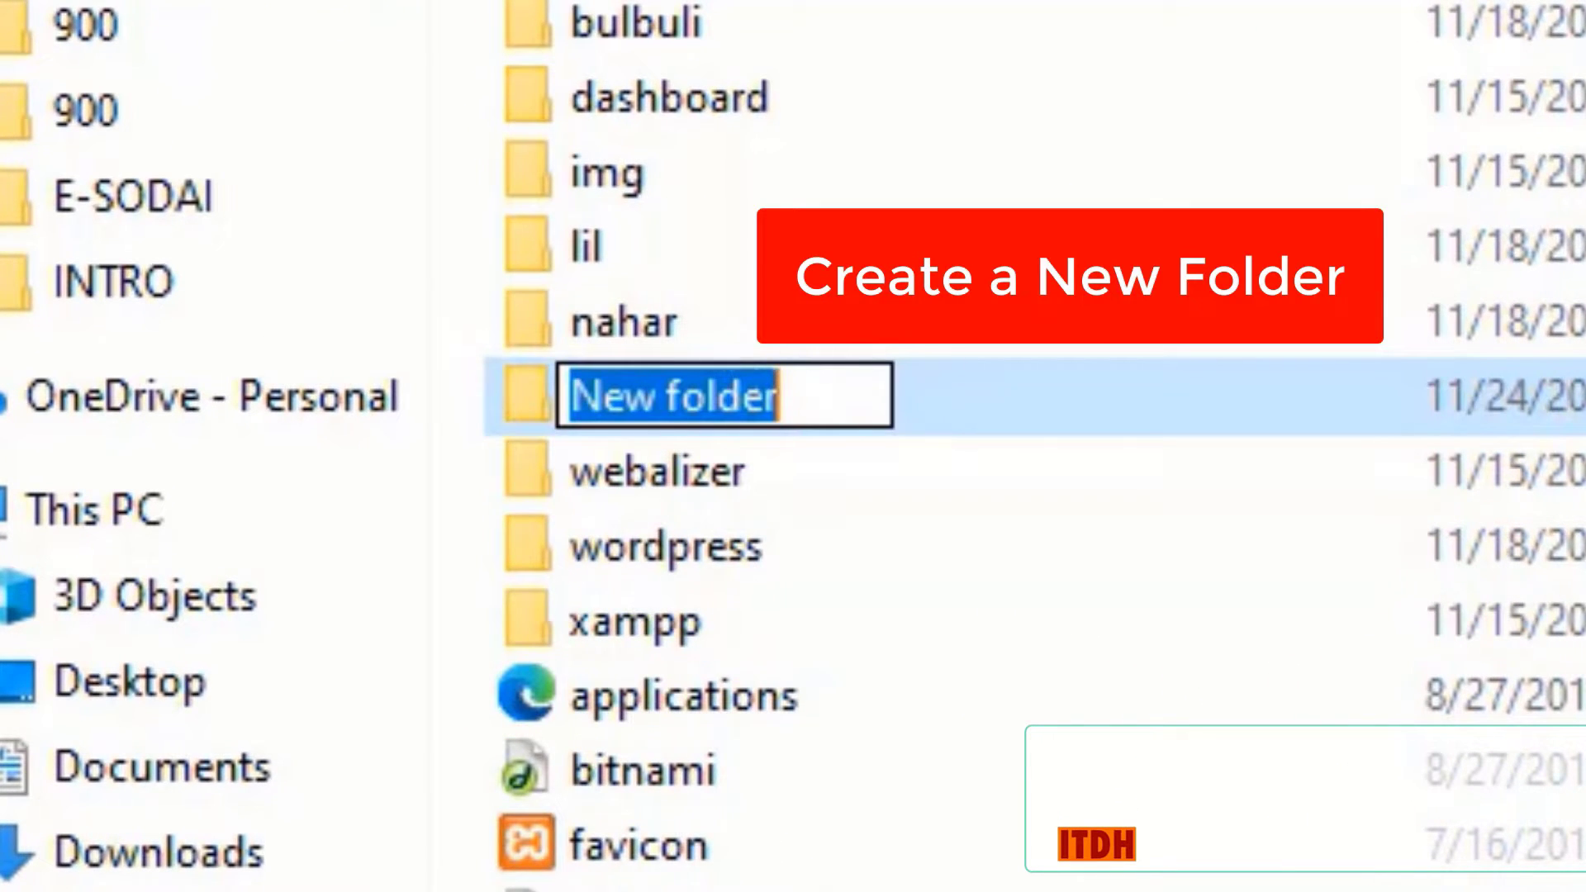
text(nazifa)
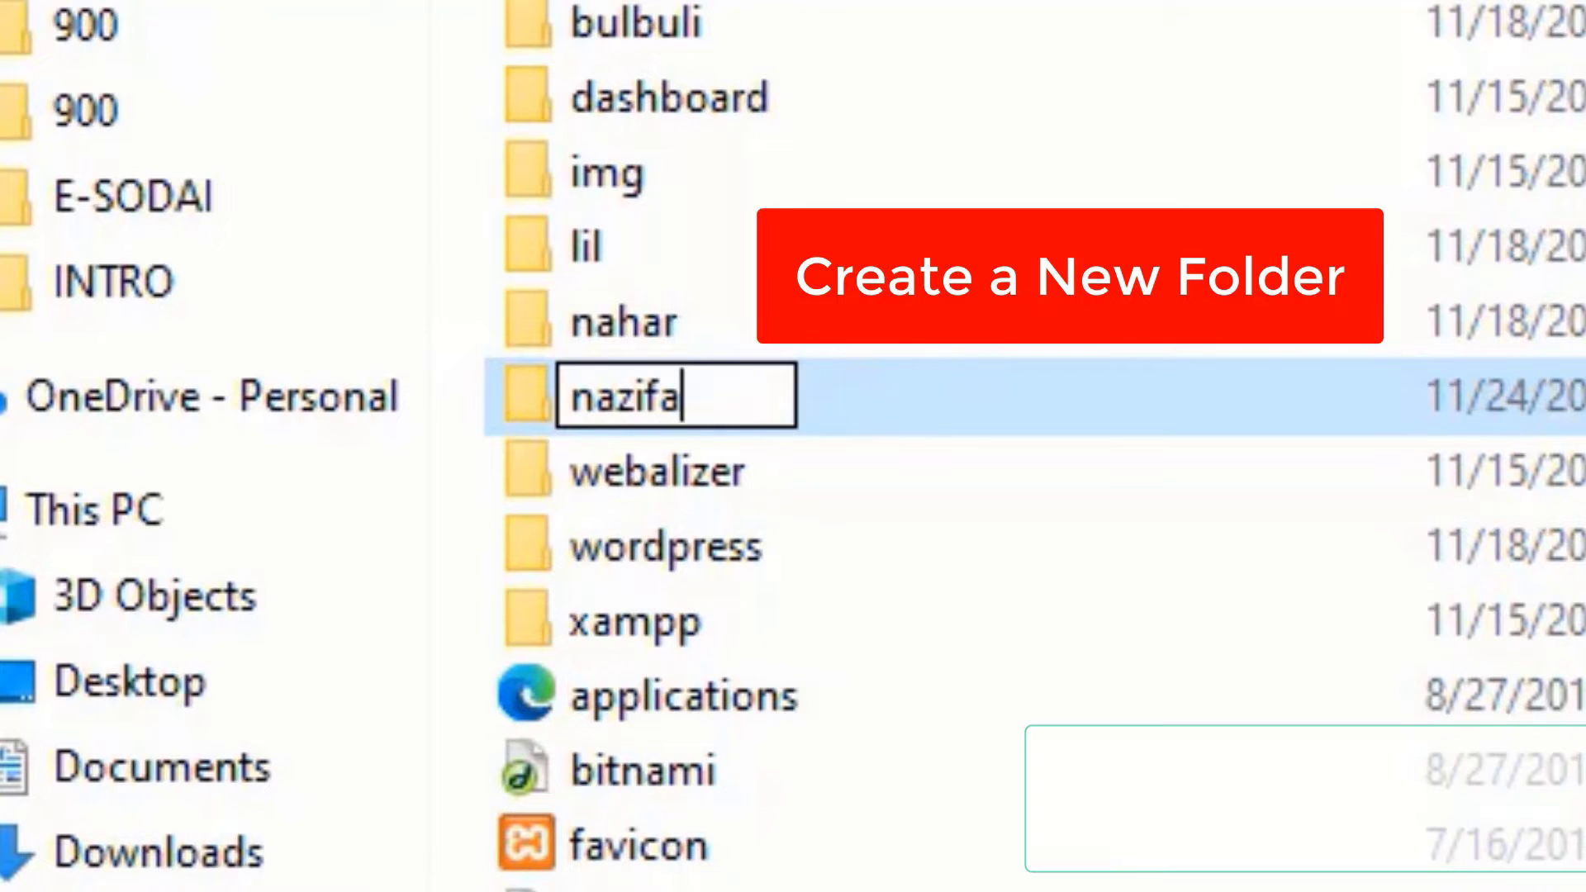
key(Return)
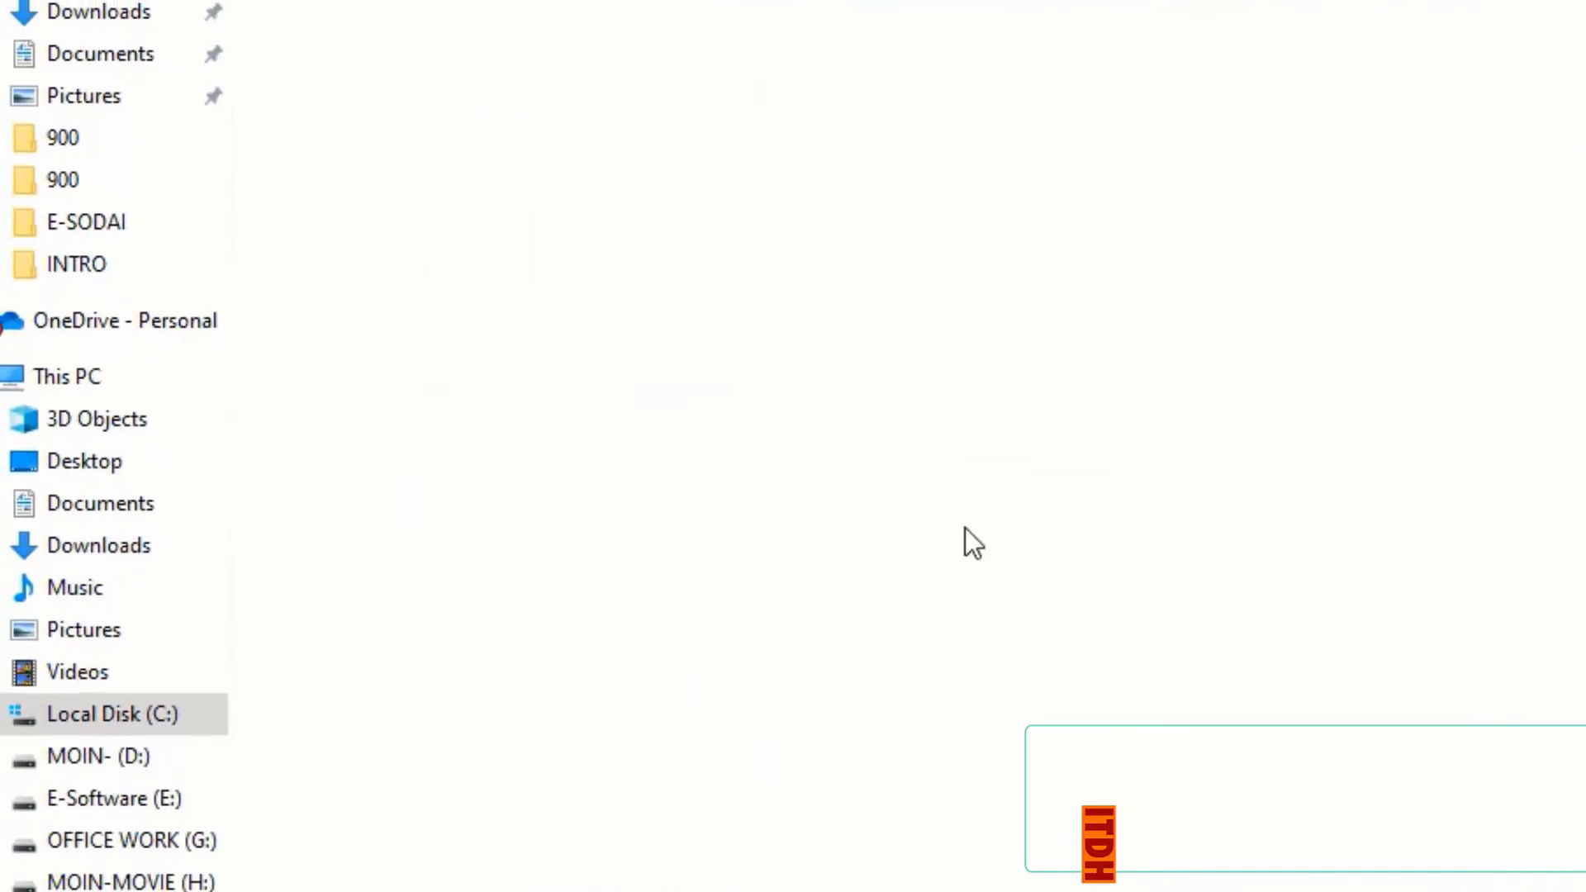
key(ctrl+v)
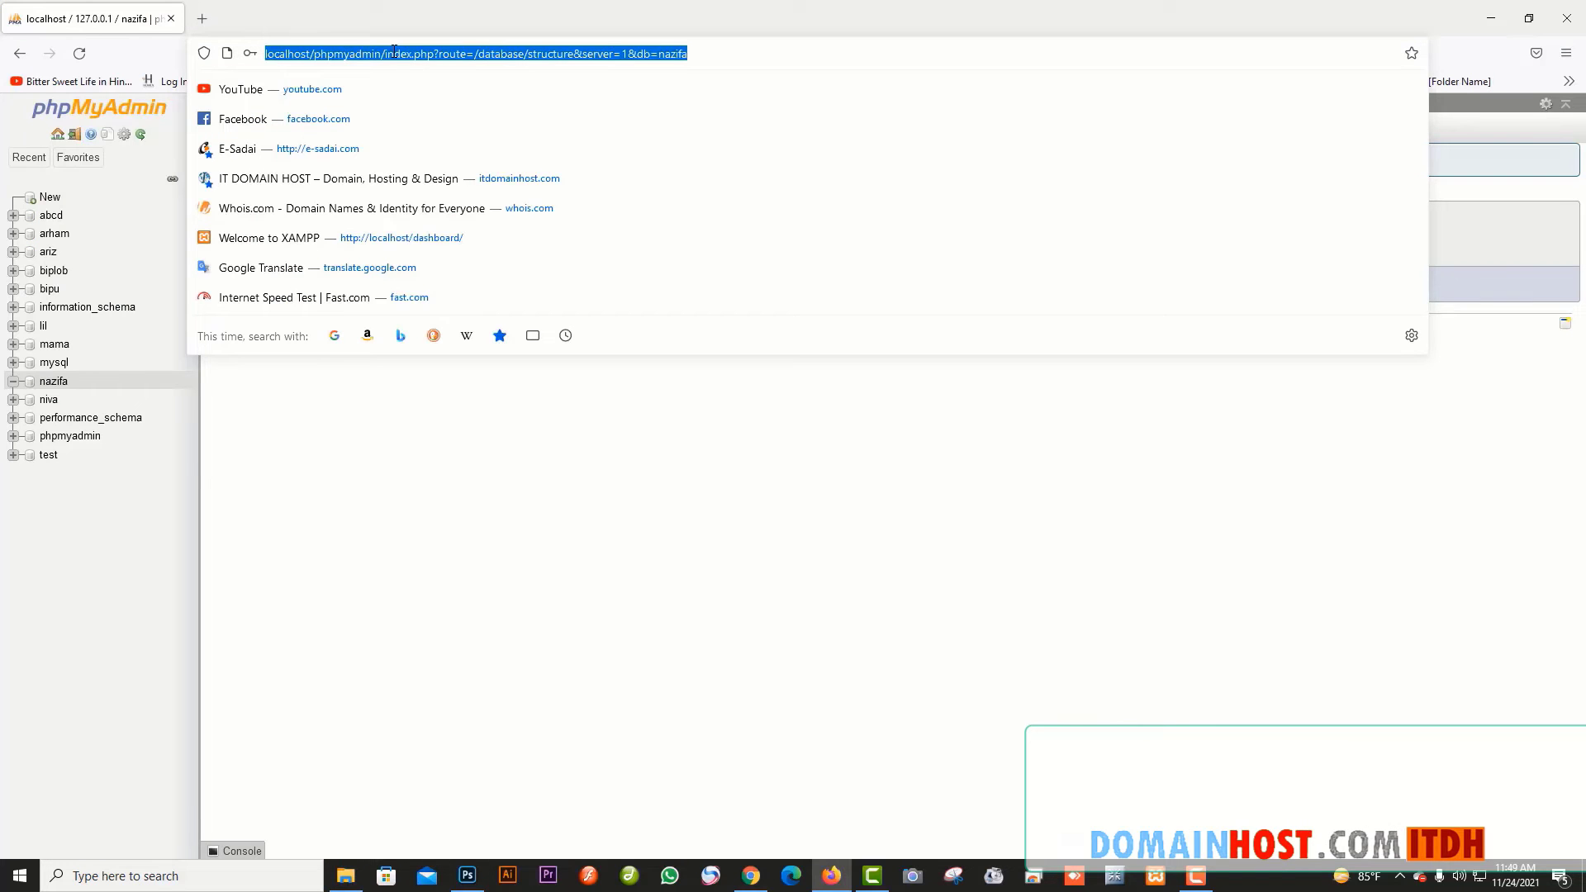
drag(722, 54, 319, 61)
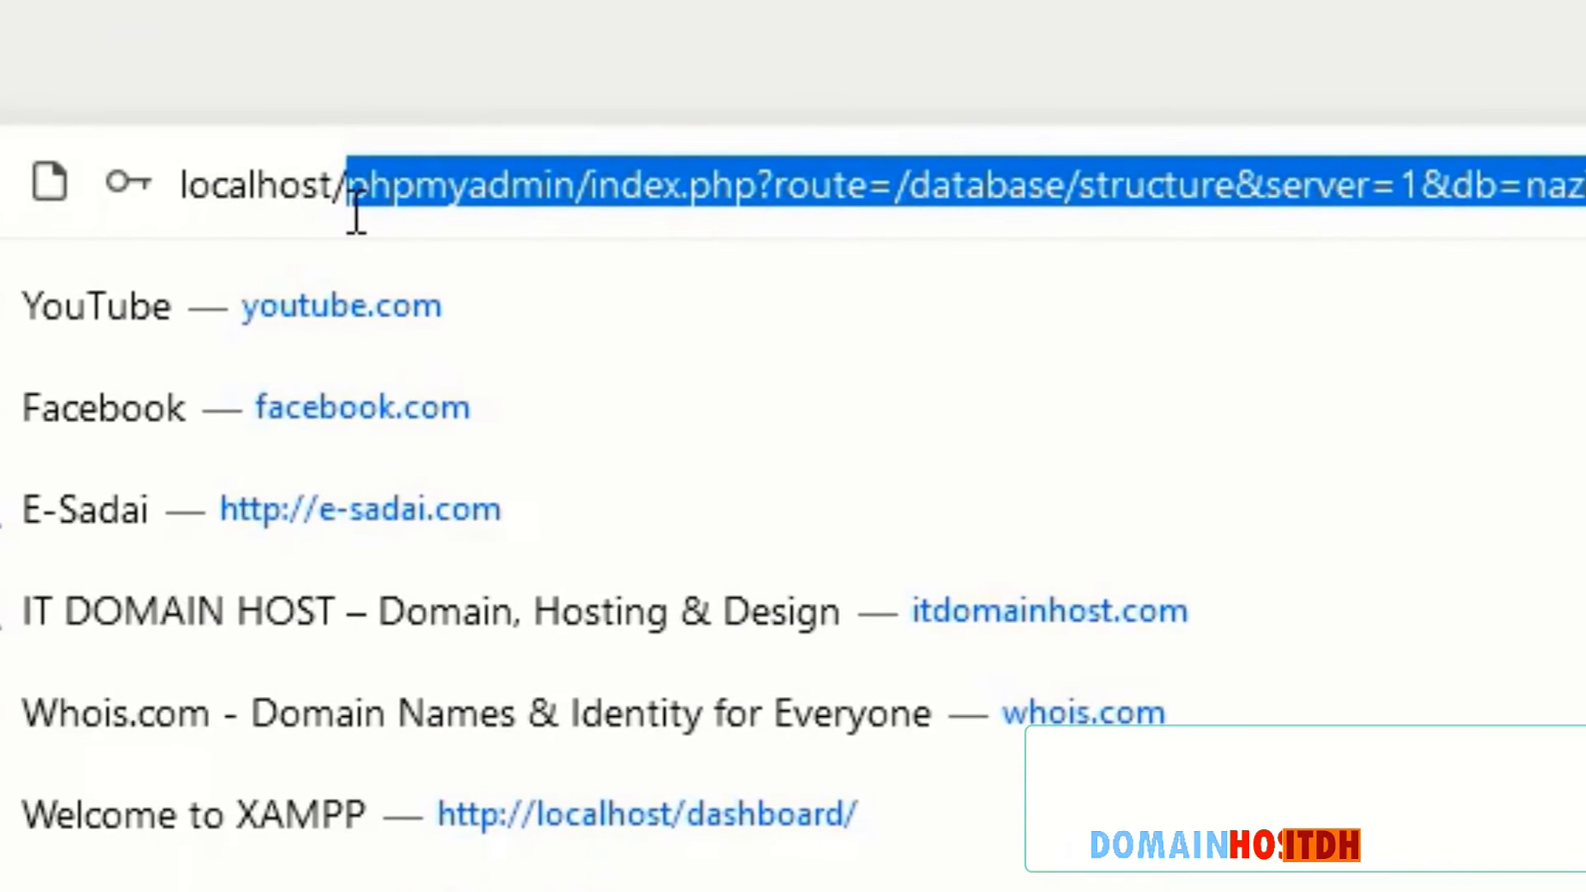
- Load localhost/nazifa, continue in English (United States), and begin the database connection step
text(nazifa)
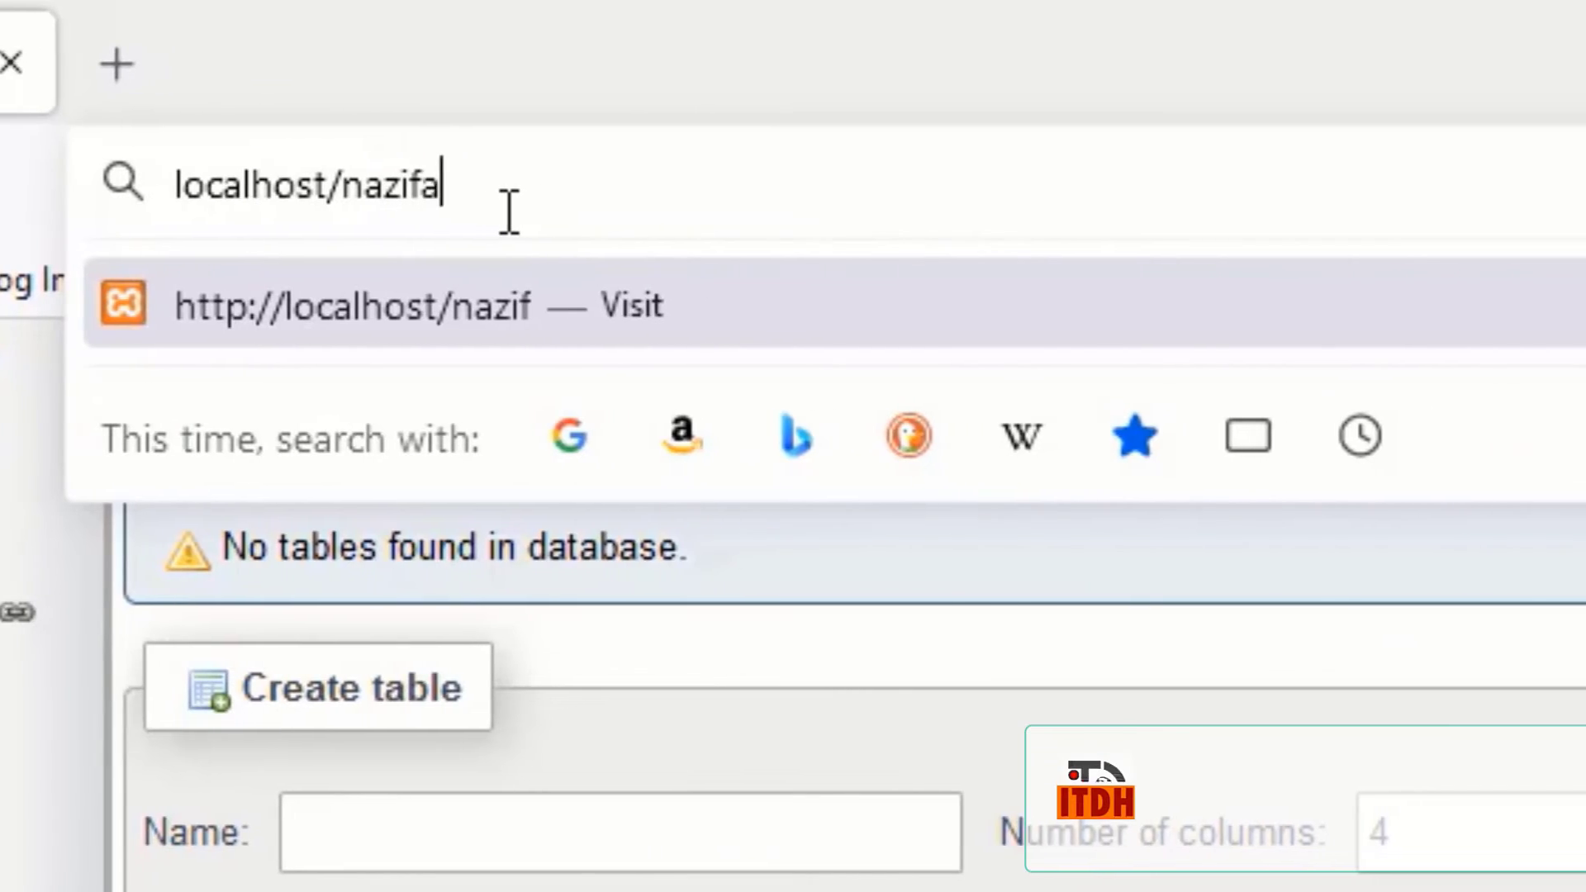
key(Return)
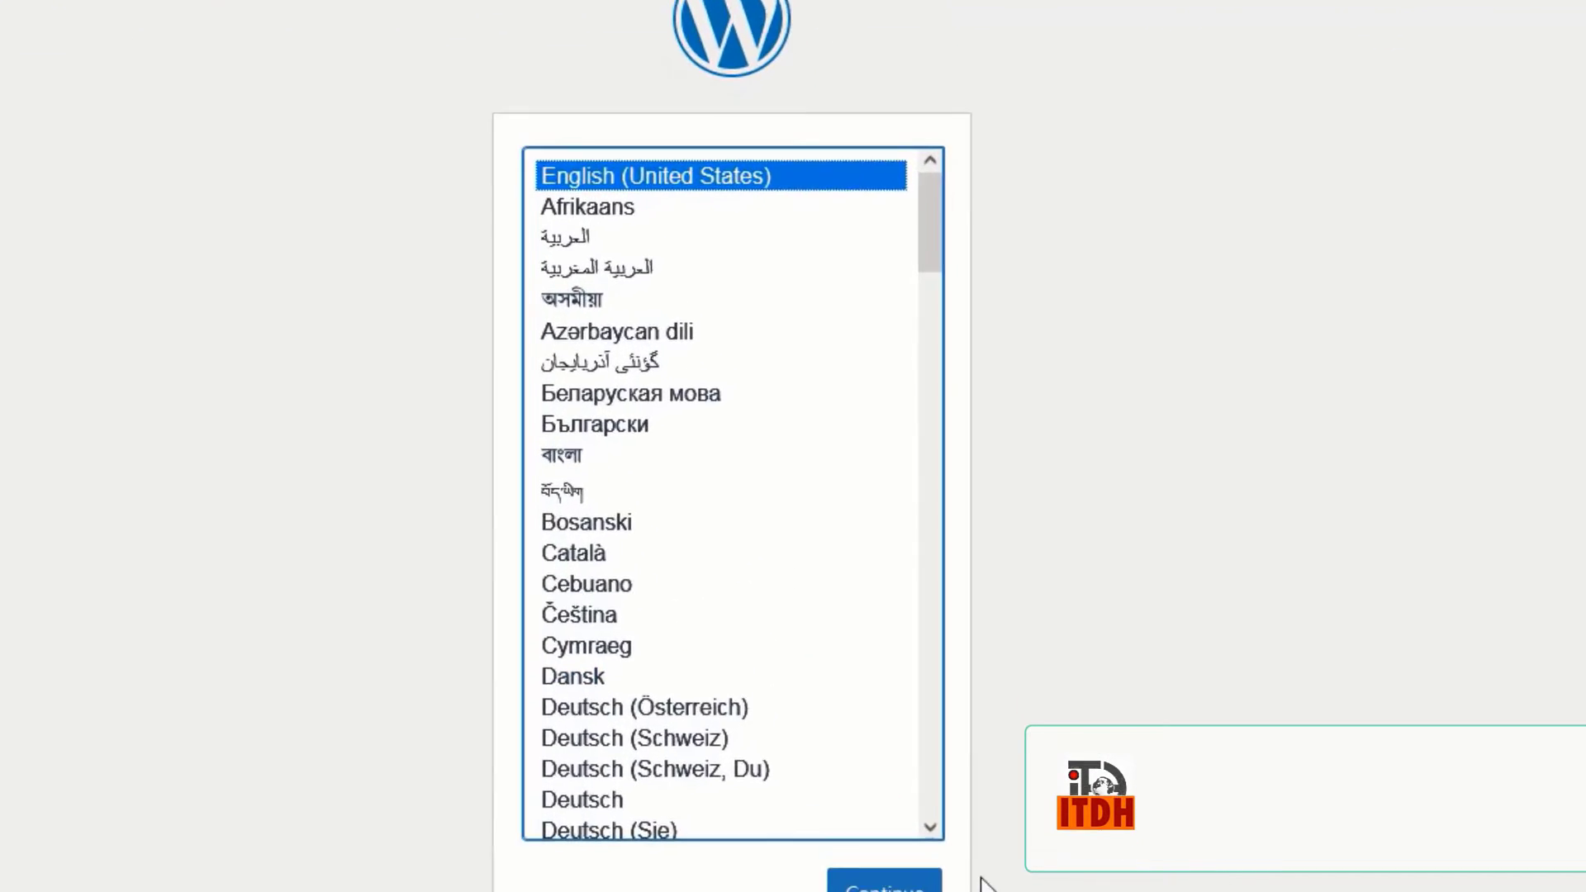
click(883, 738)
click(123, 781)
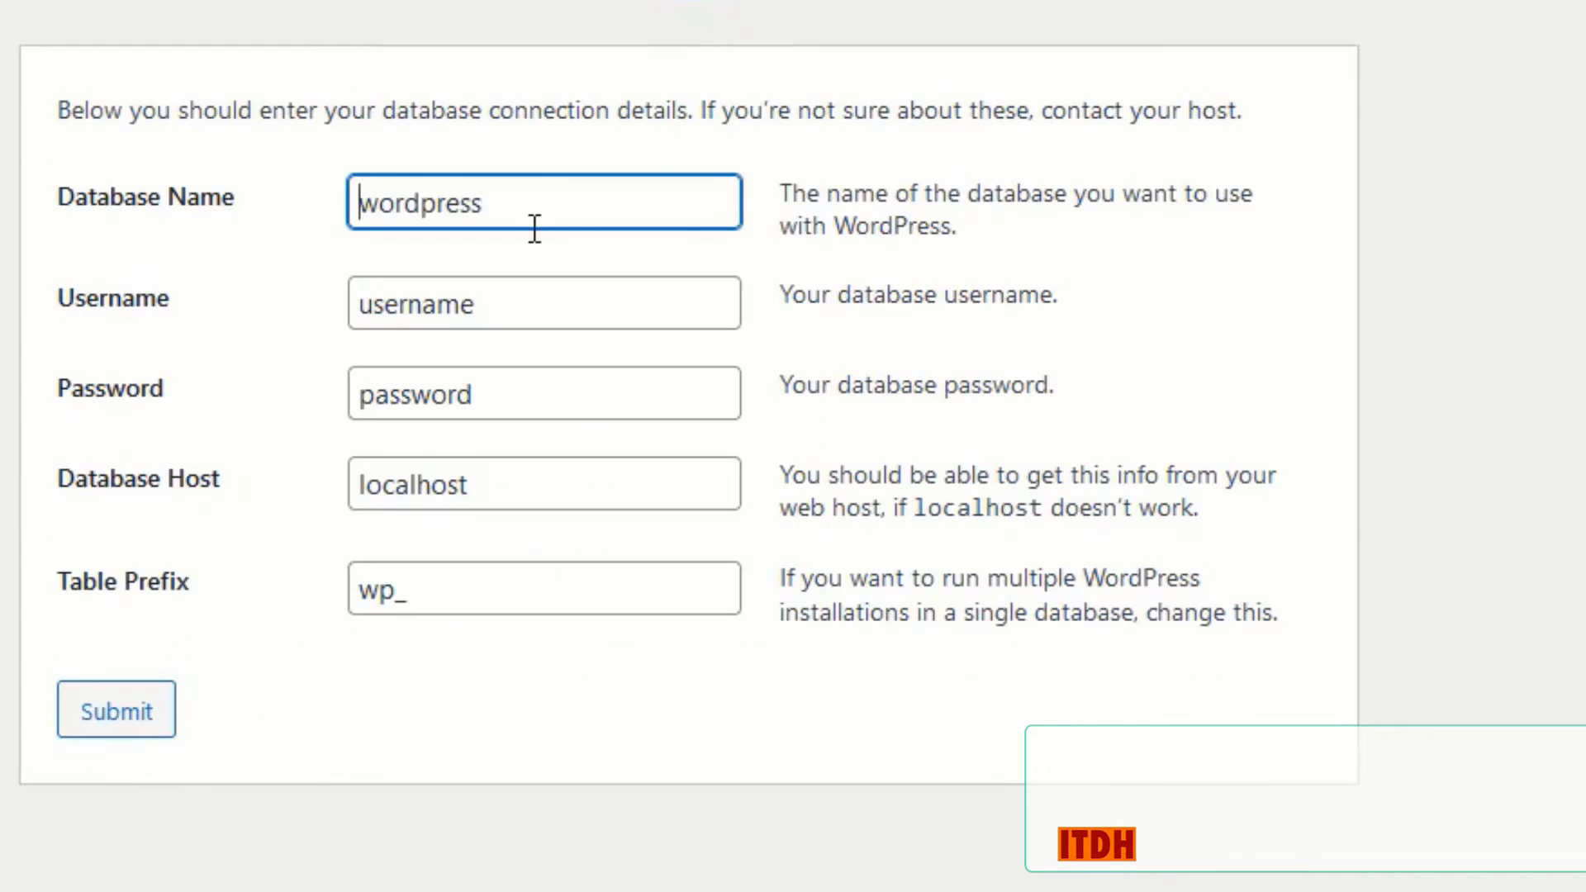
- Enter database name nazifa with the new account's user name and password, then submit
drag(551, 198, 336, 198)
text(nazifa)
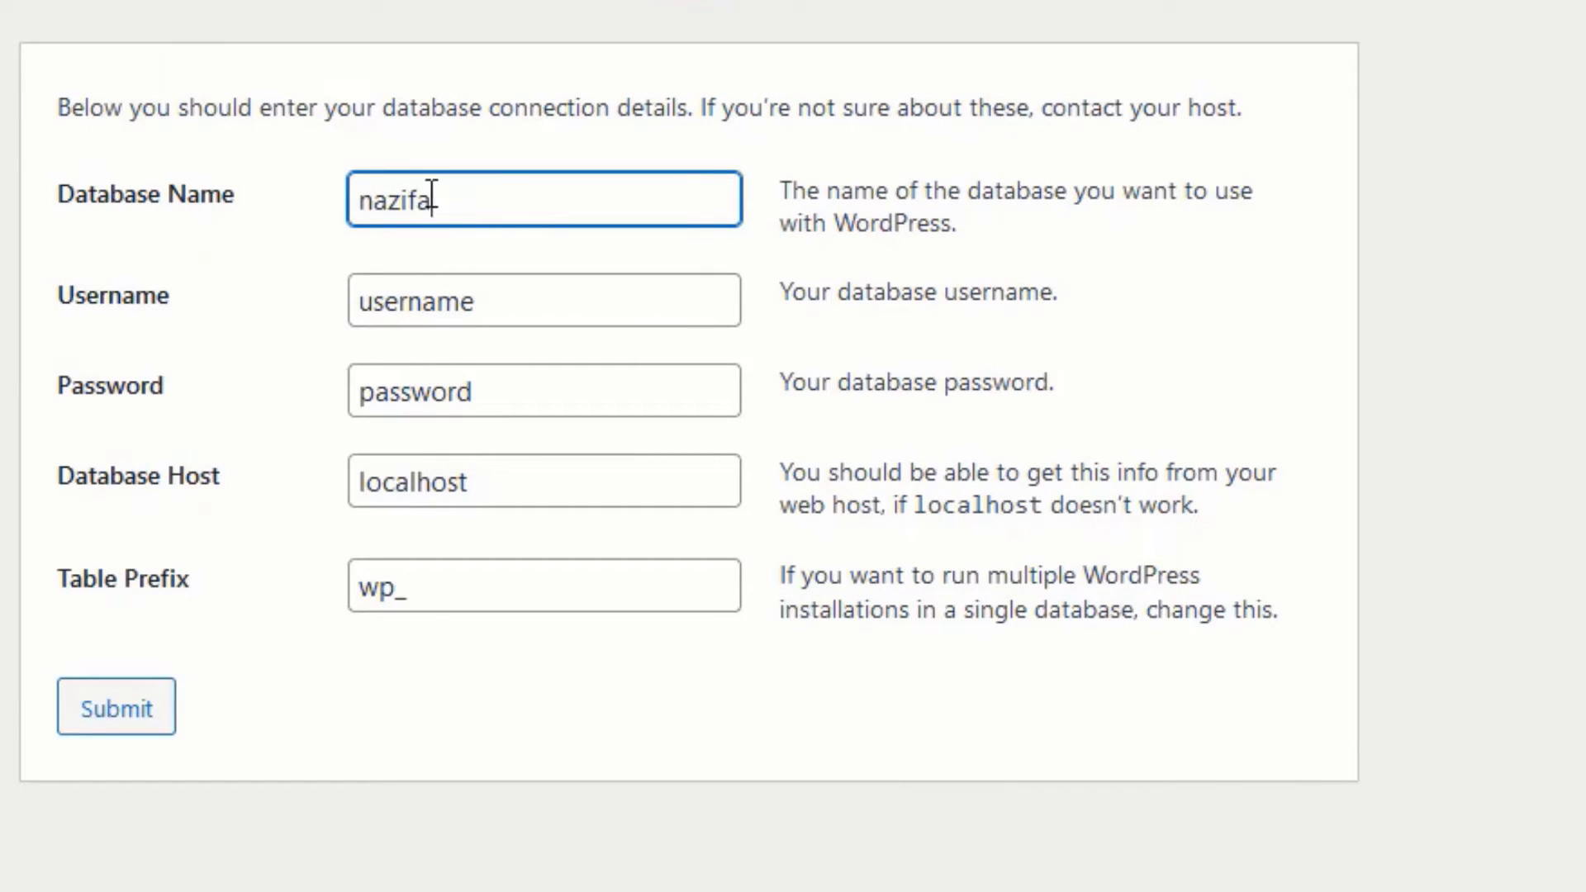
drag(432, 199, 202, 207)
key(ctrl+c)
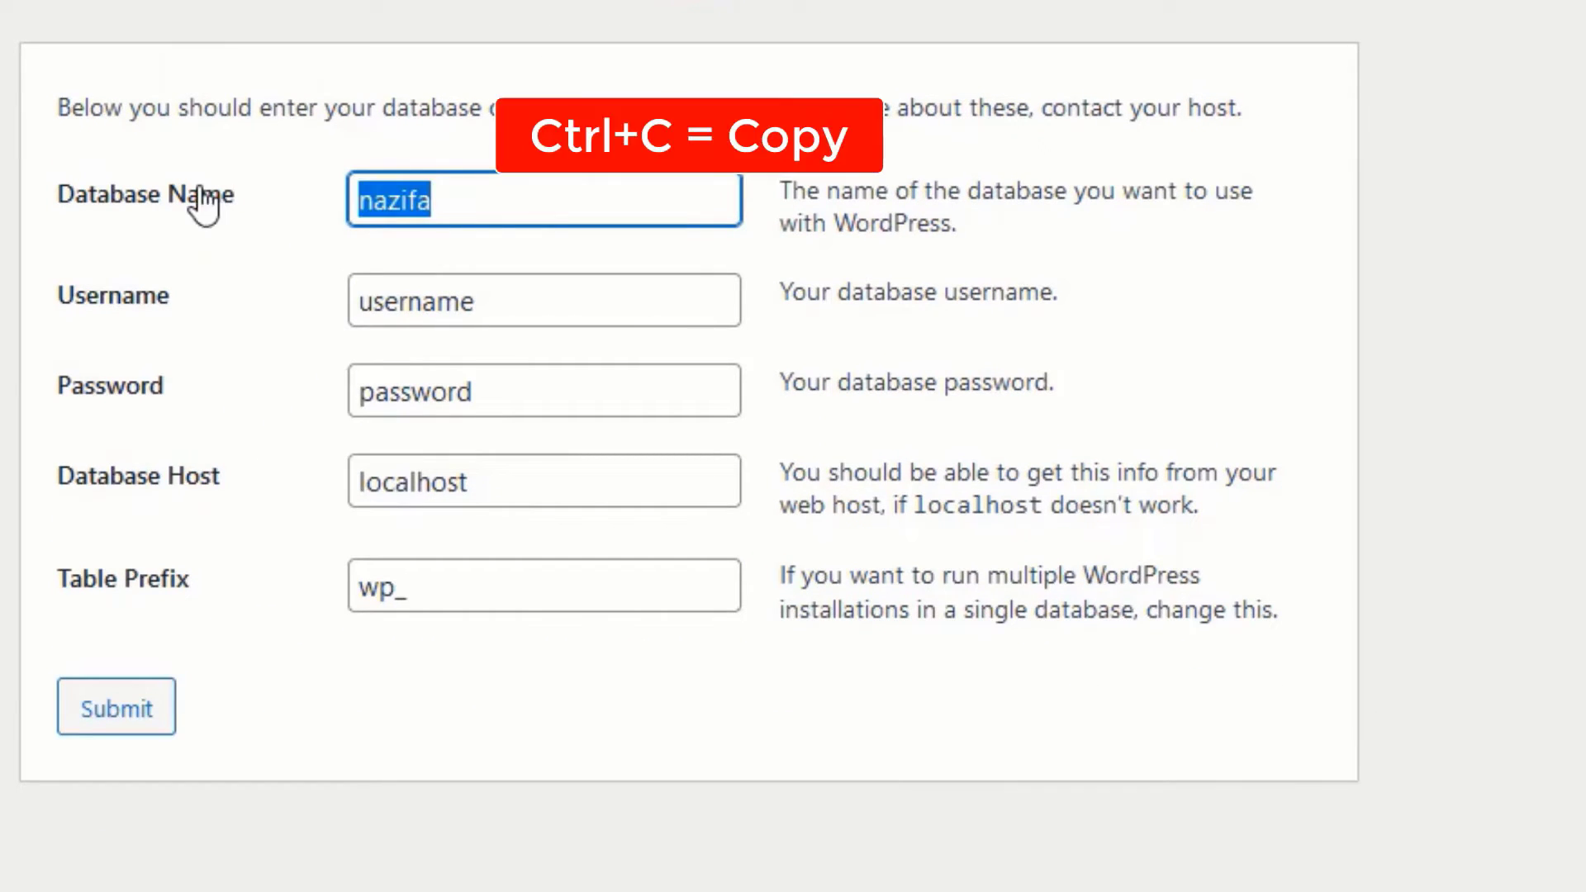
drag(506, 291, 220, 308)
key(ctrl+v)
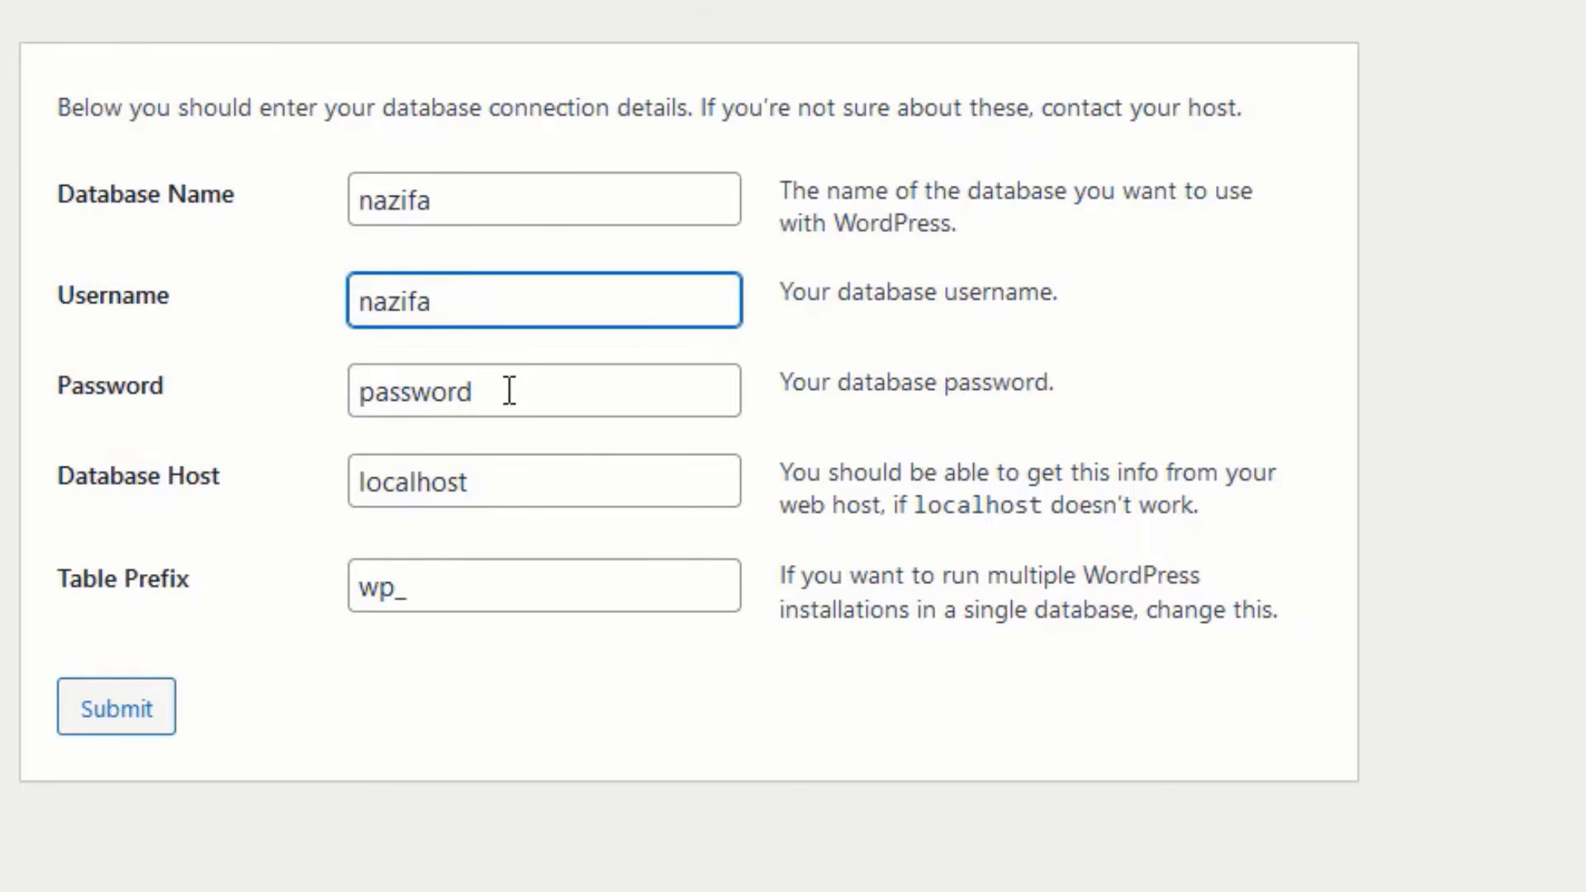
drag(507, 394, 252, 385)
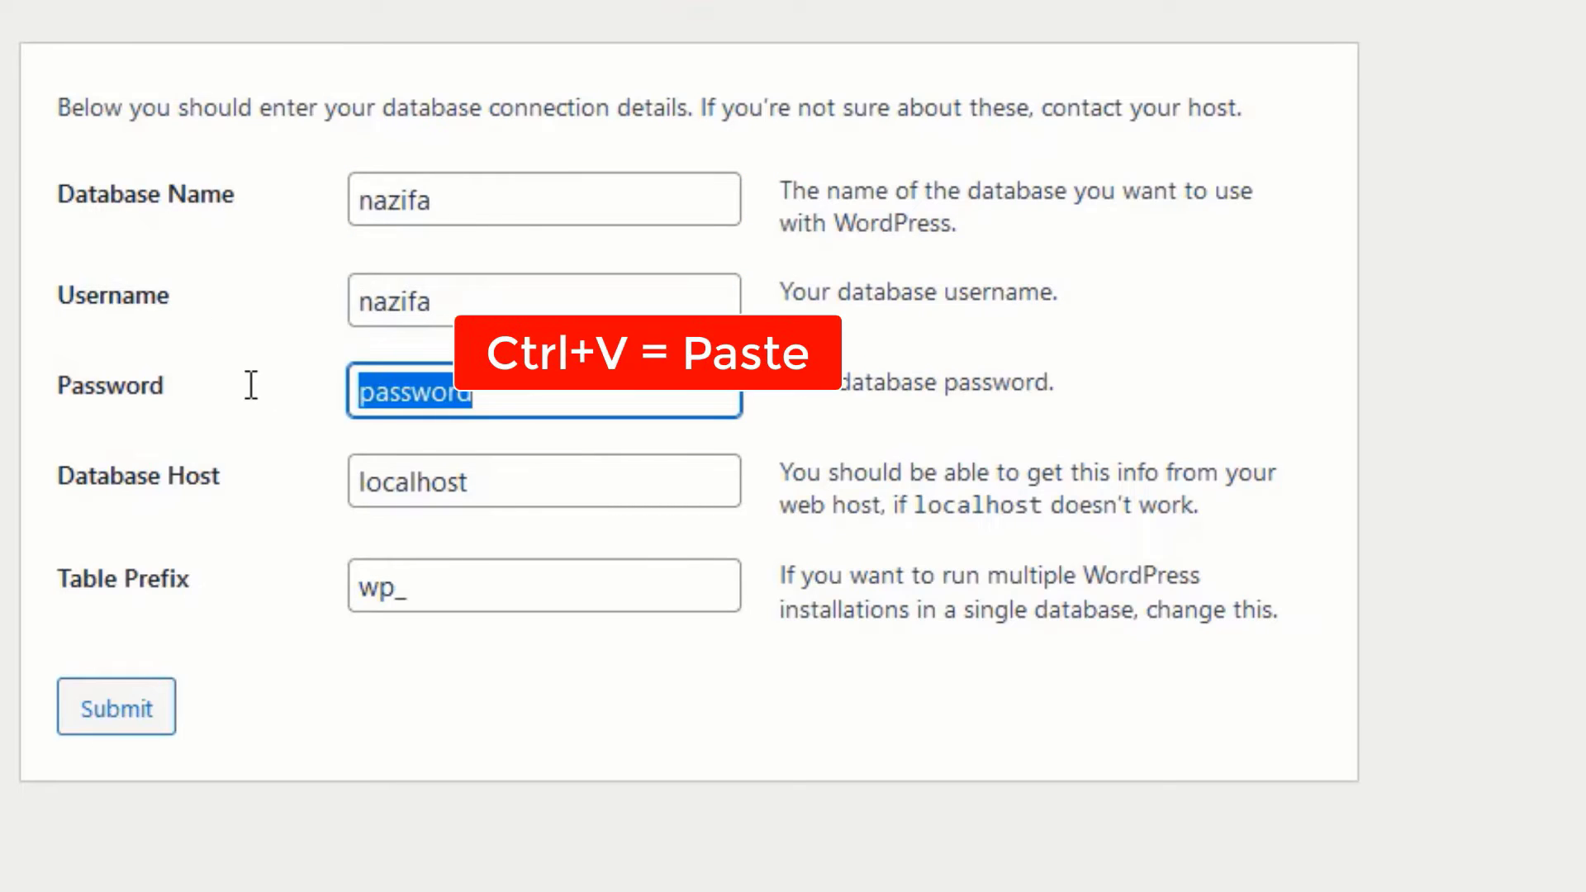
click(151, 712)
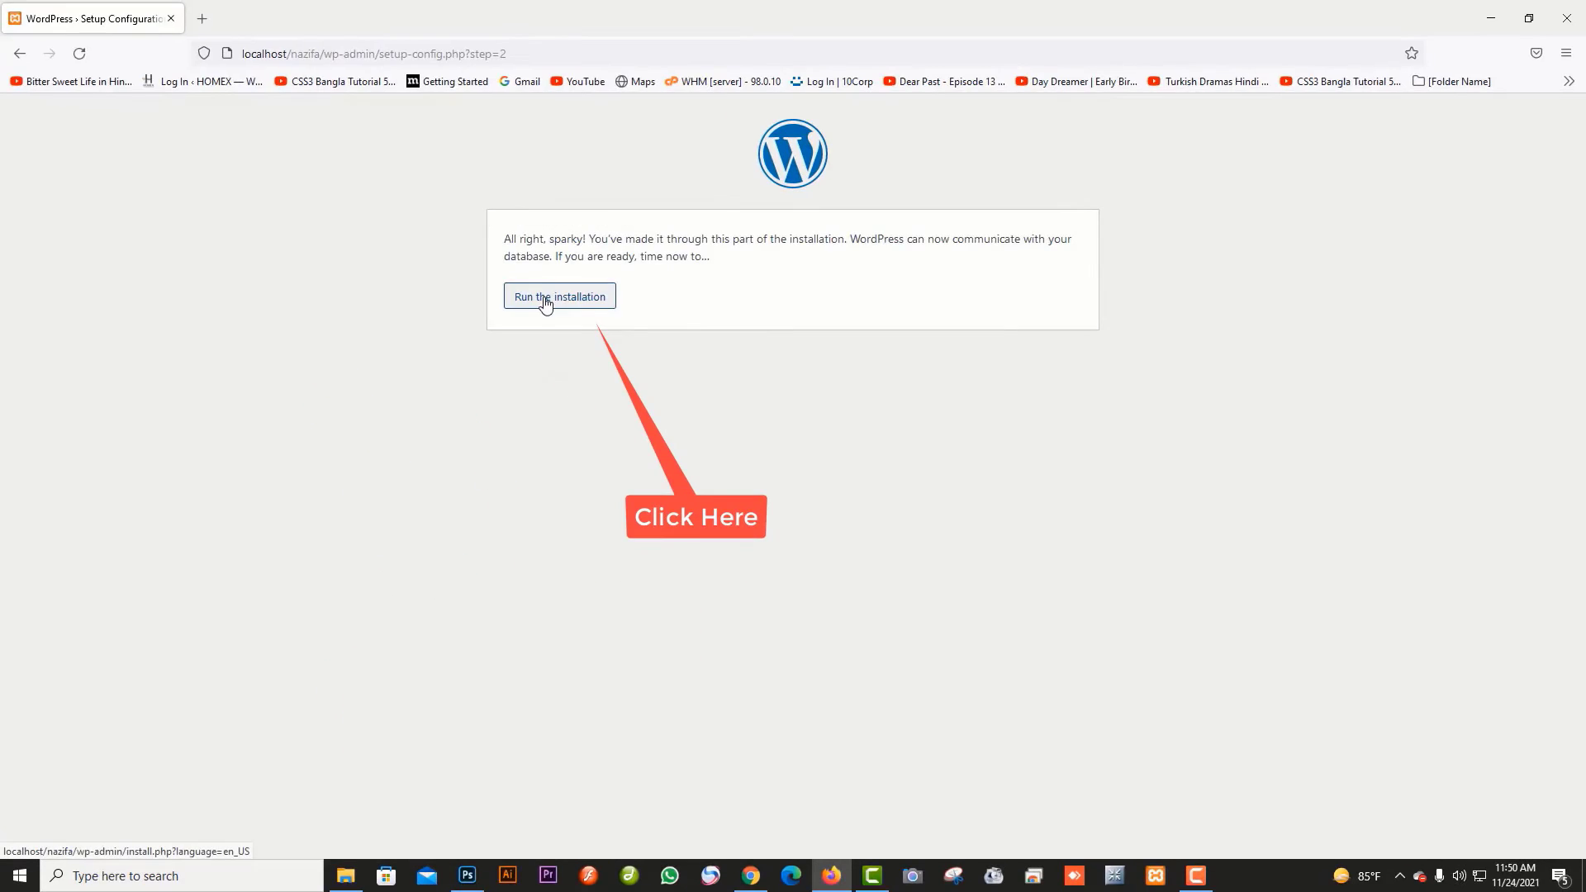
- Run the installation and enter site title nazifa and the admin username
click(545, 304)
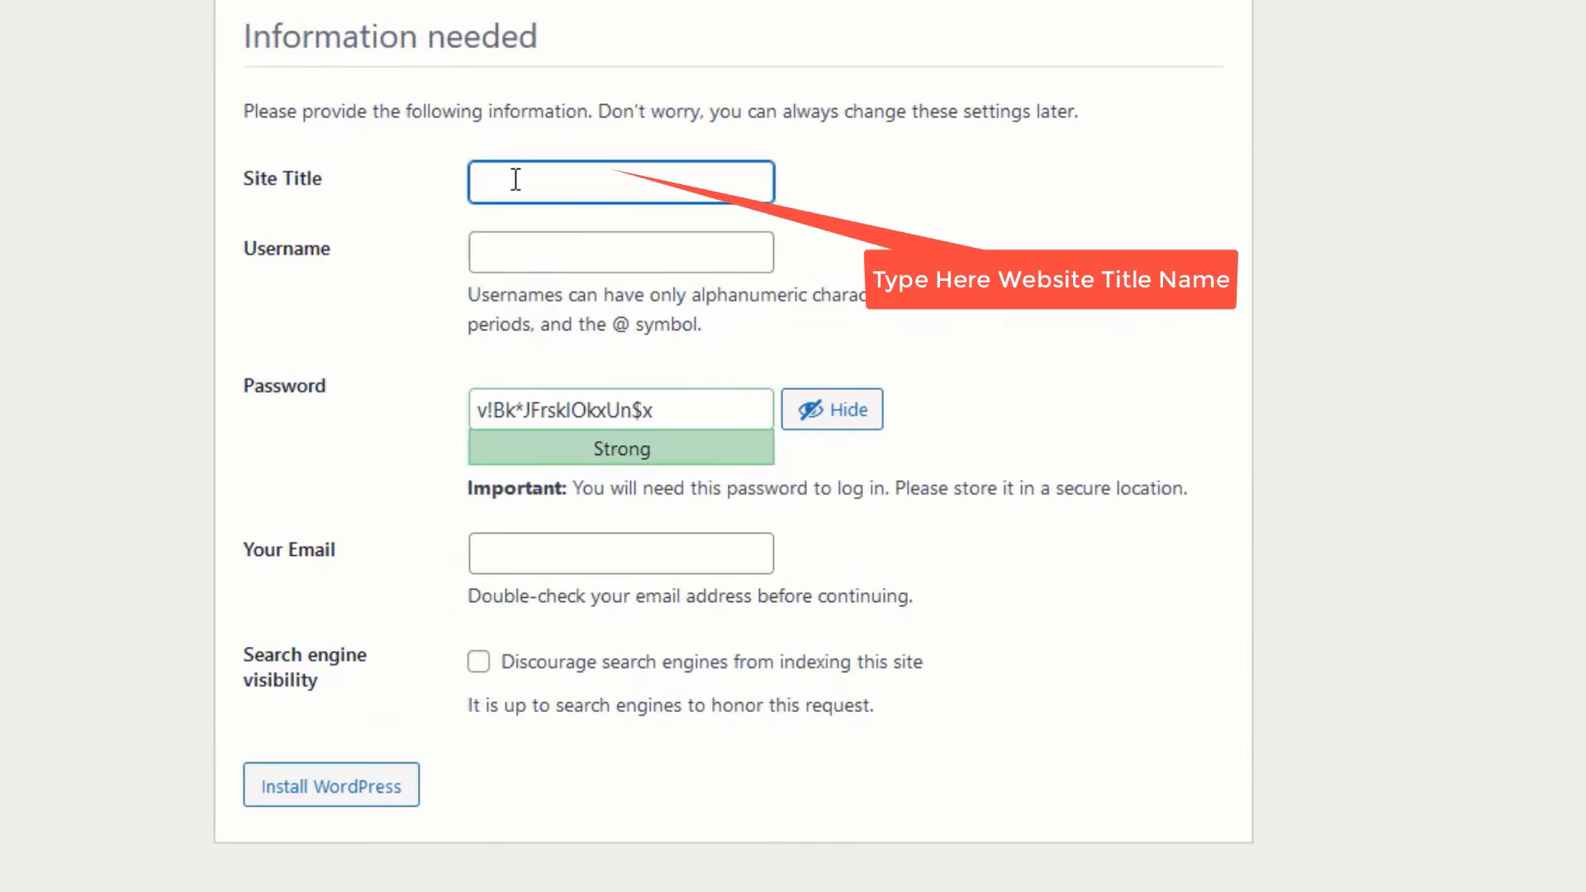
click(665, 429)
text(nazifa)
click(520, 247)
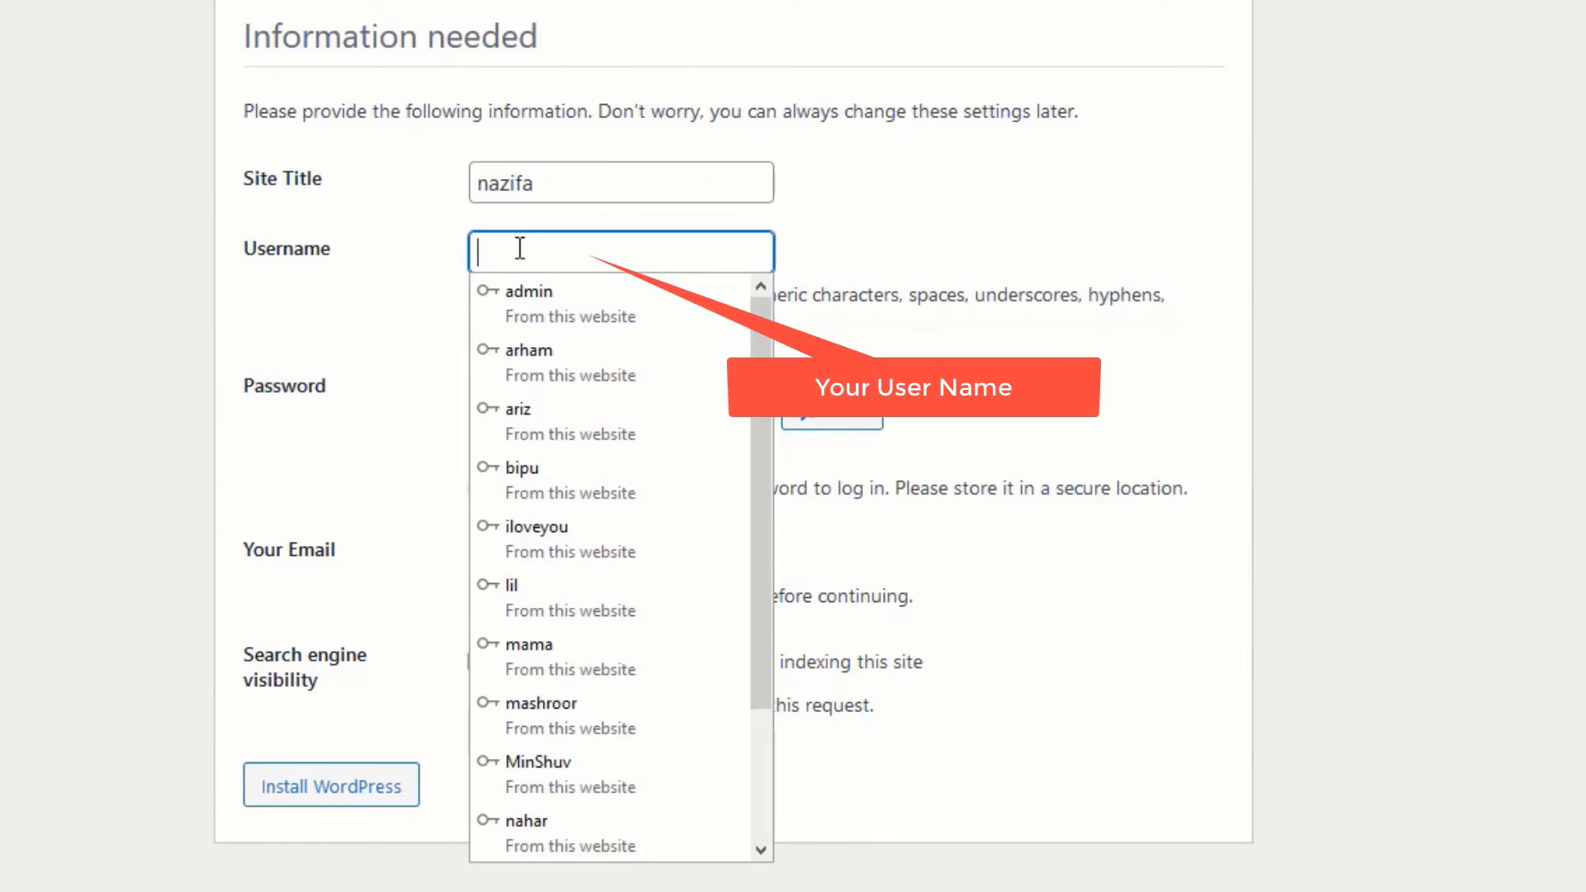
text(nazifa)
- Set the admin password, confirm weak password, fill the admin e-mail, and discourage search engines
drag(691, 411, 296, 408)
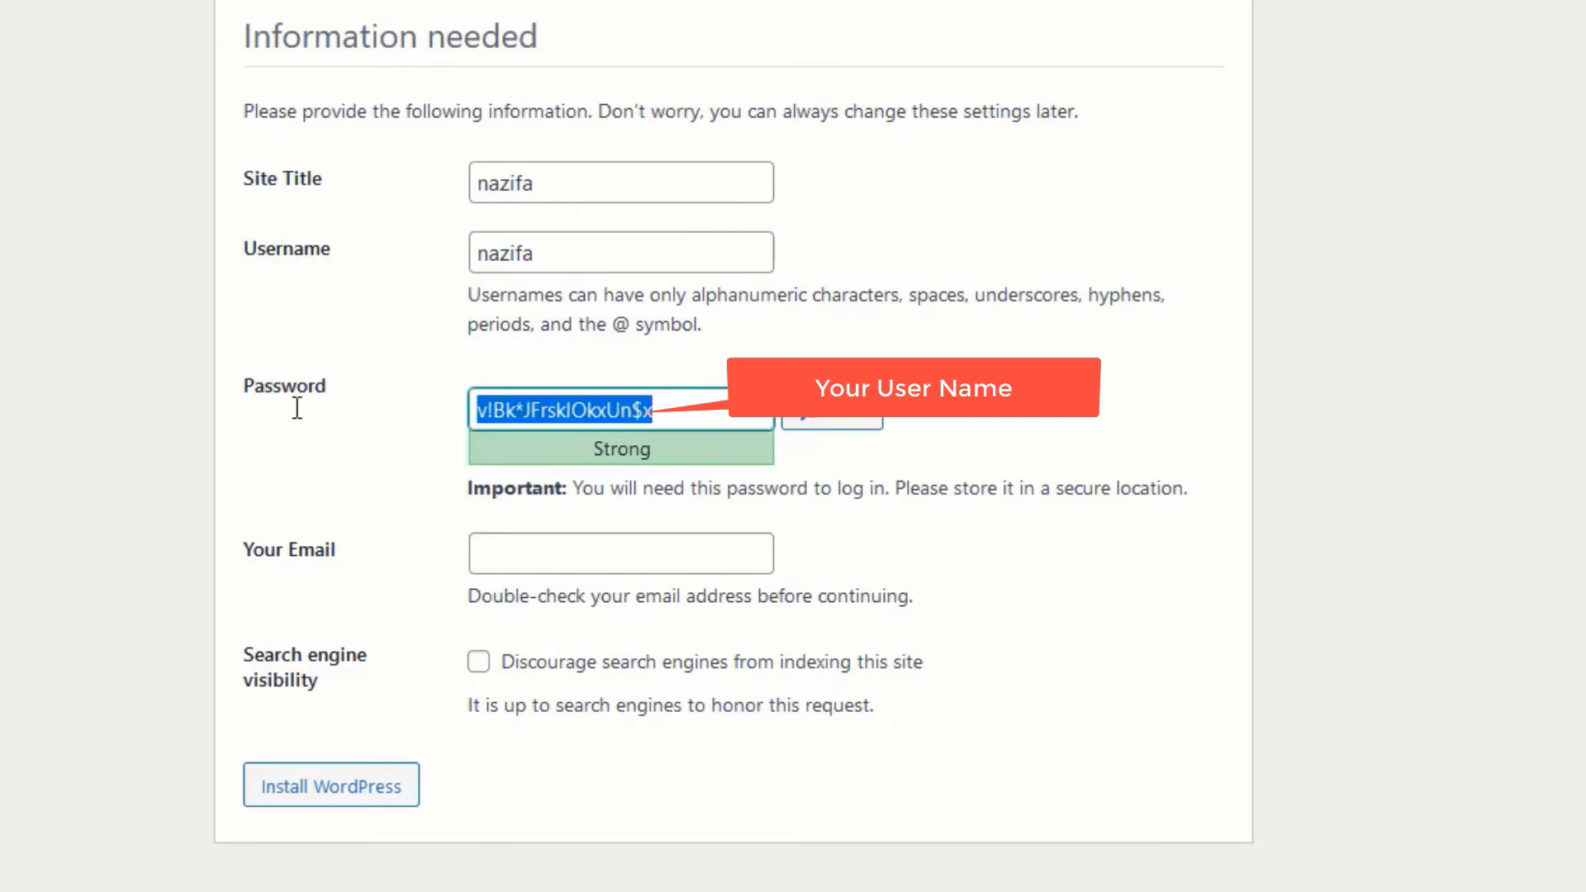
text(nazifa)
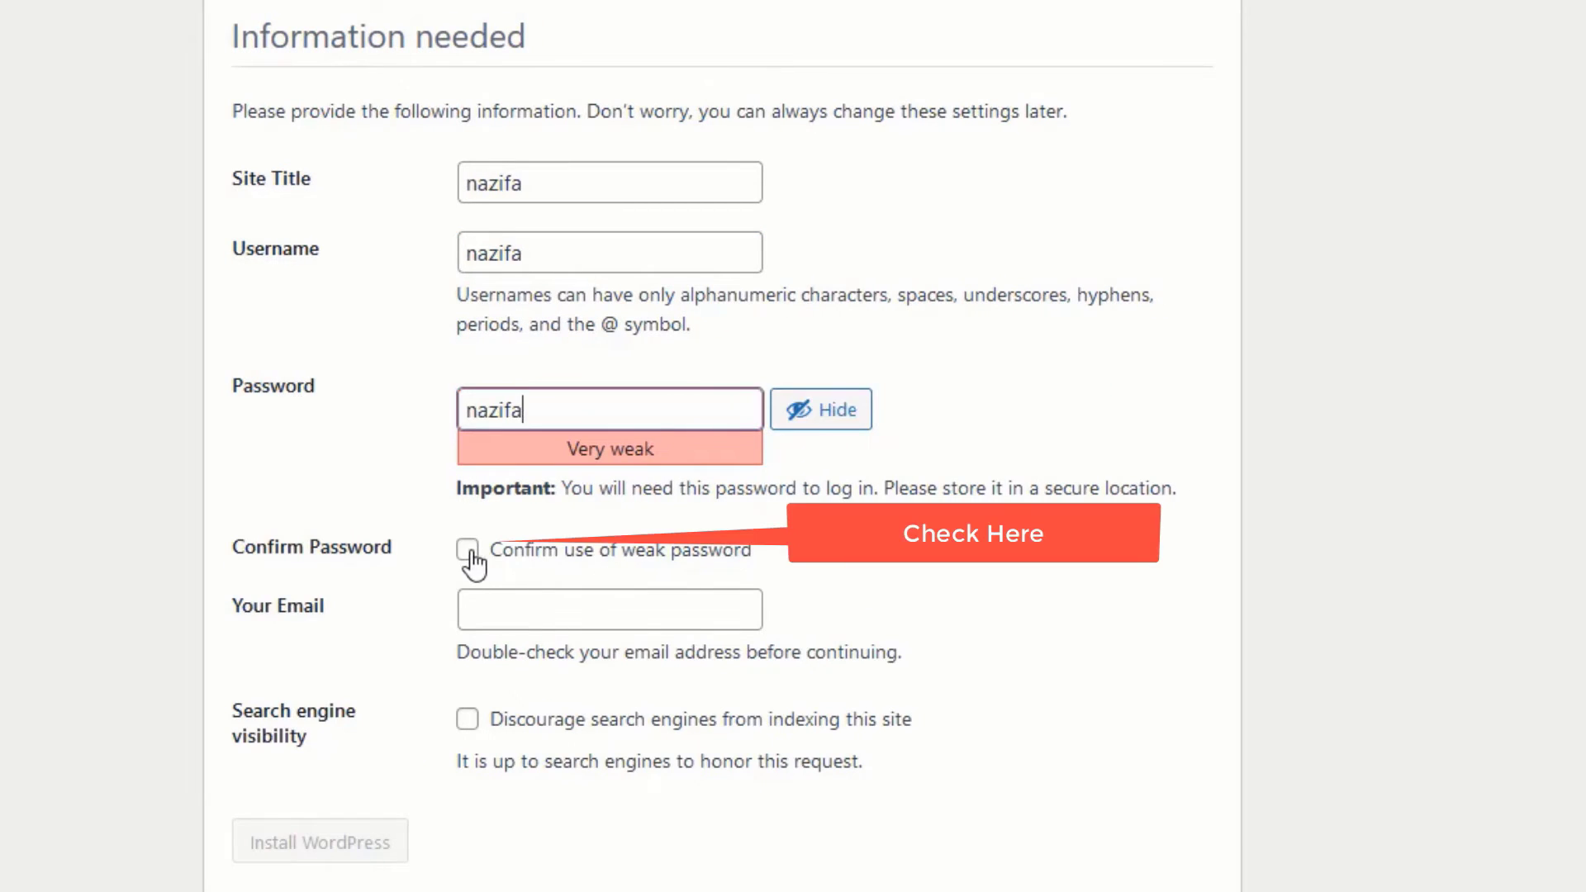
click(467, 550)
click(516, 611)
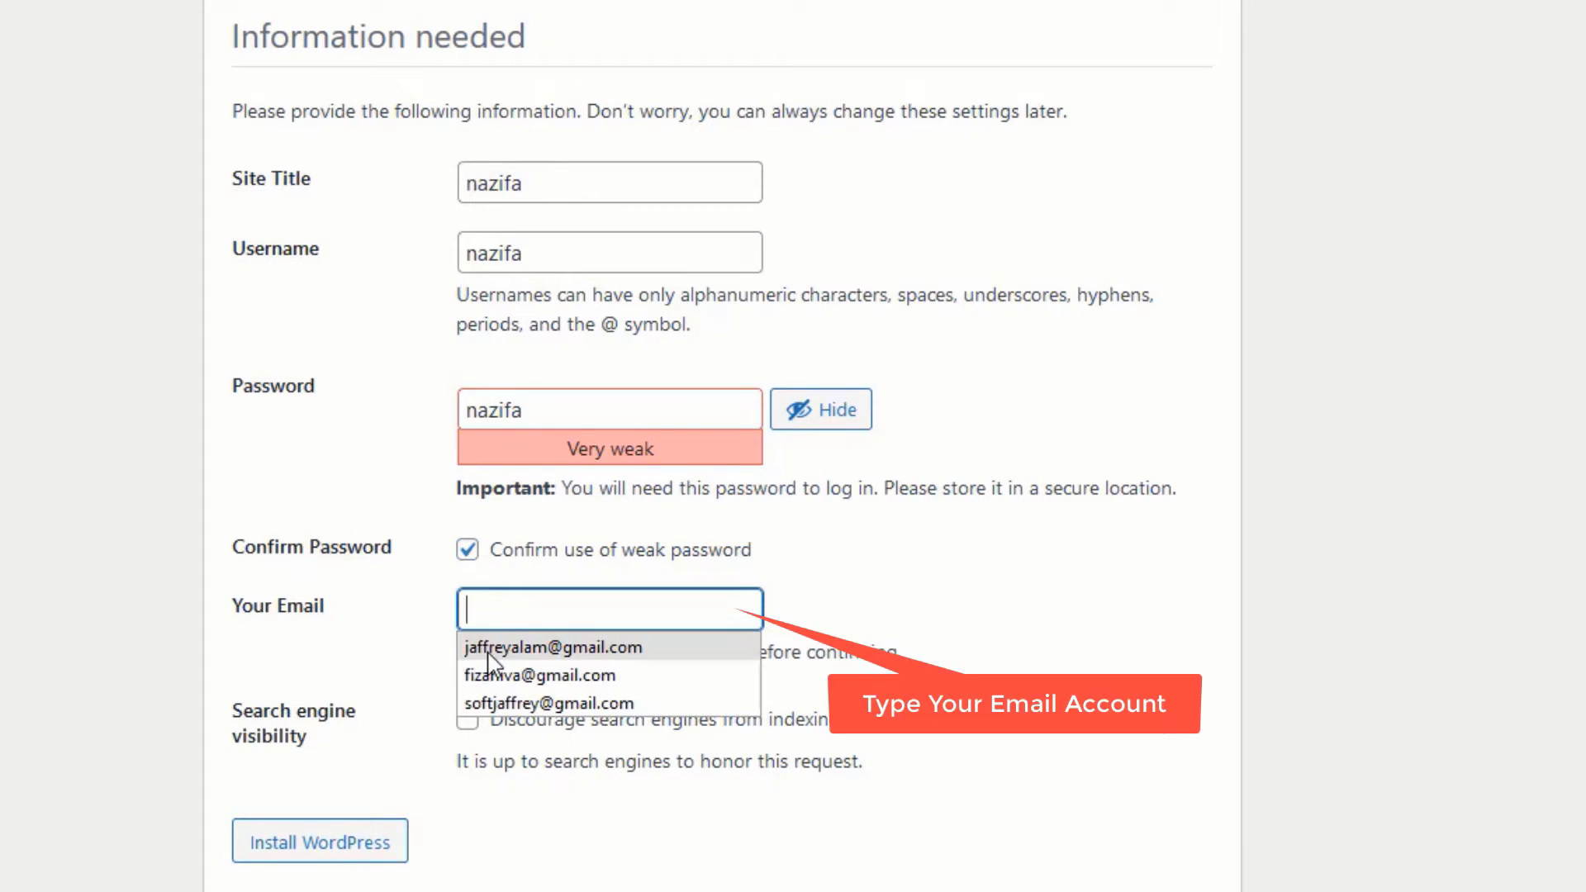
click(489, 648)
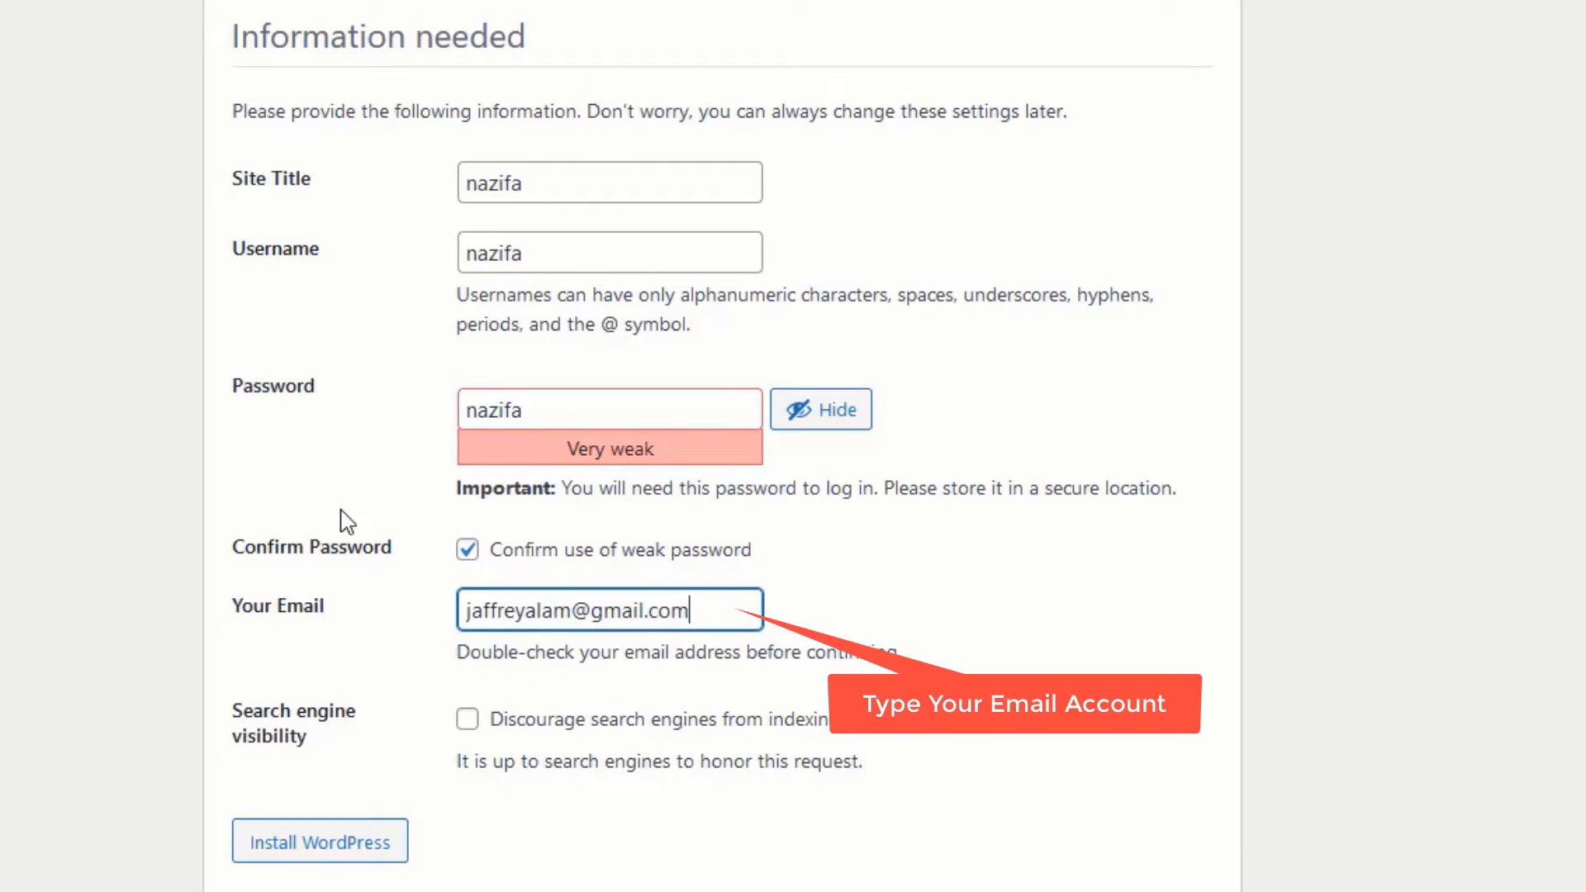
scroll(347, 522, down, 1)
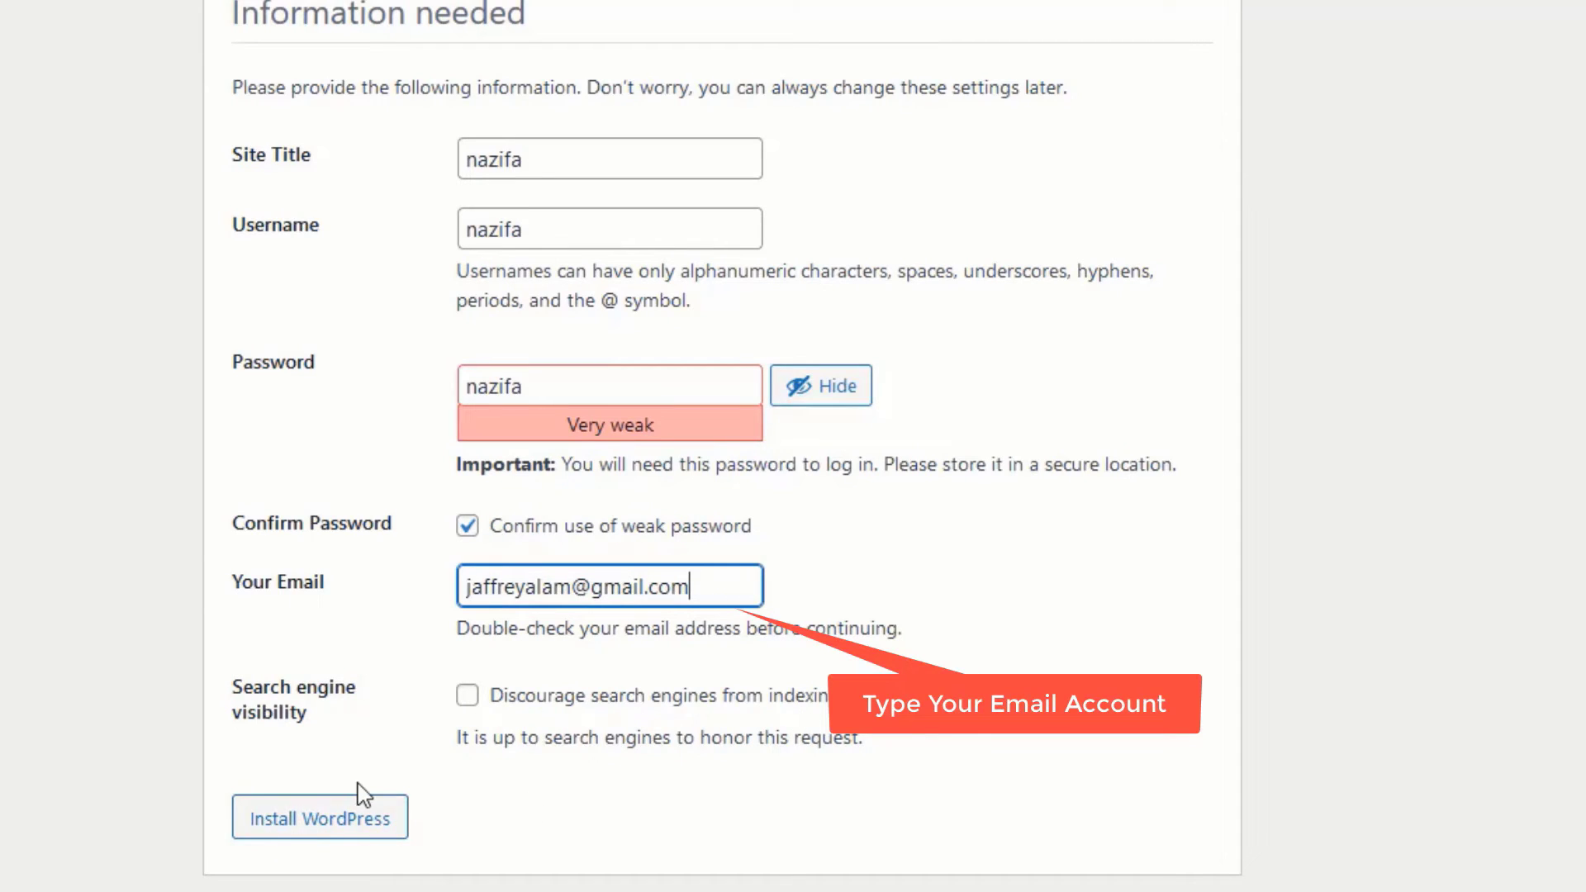
click(468, 697)
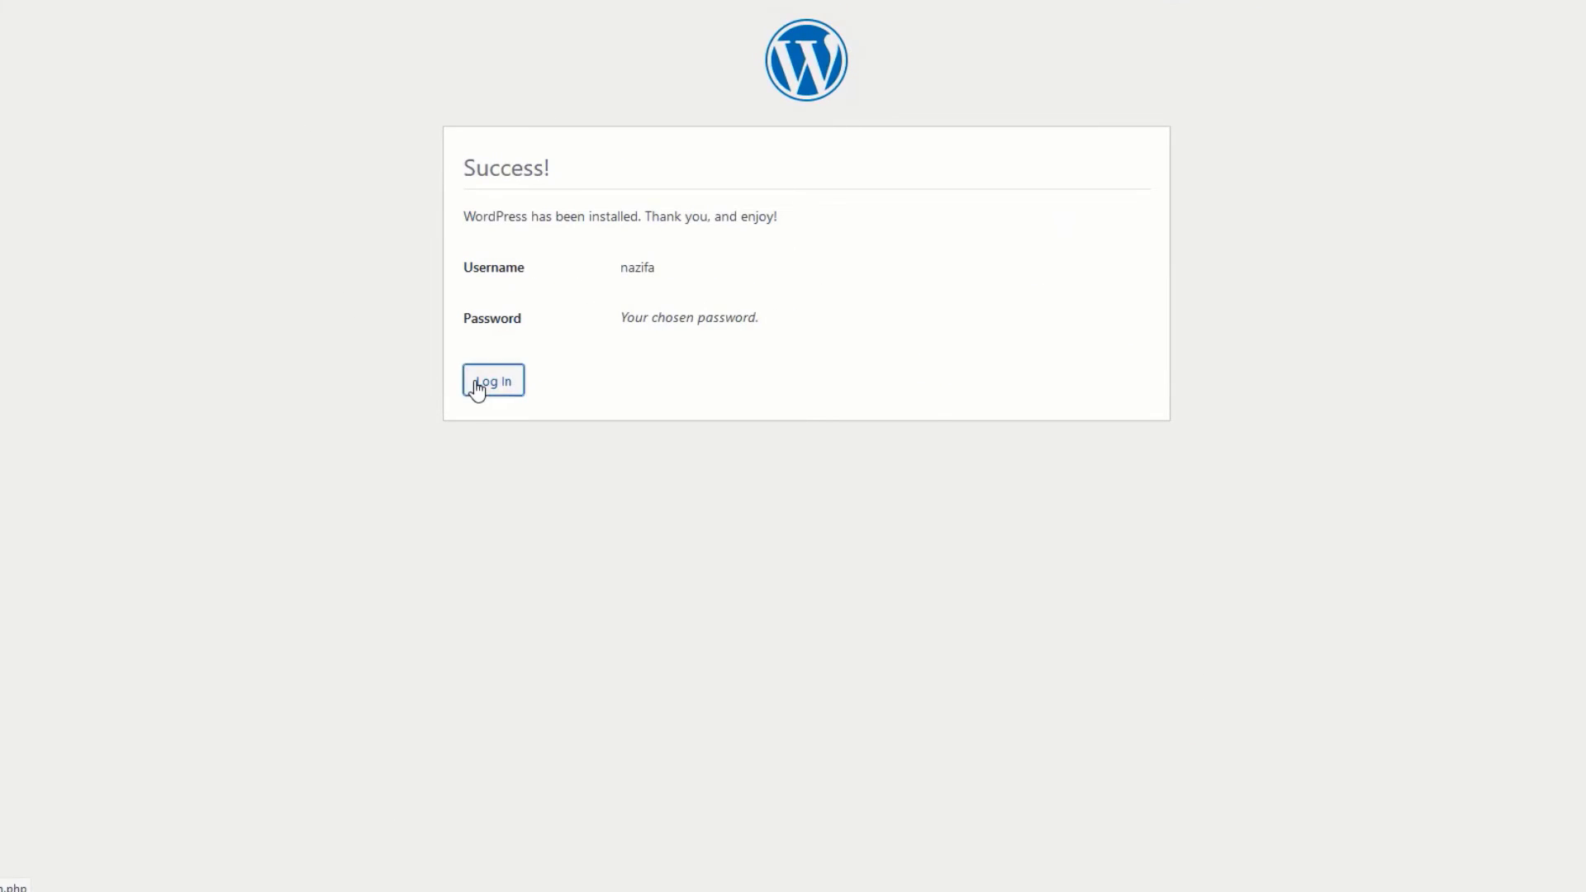
- Log in with the new admin's username and password to reach the WordPress 5.8.2 Dashboard
click(476, 385)
click(713, 312)
text(nazifa)
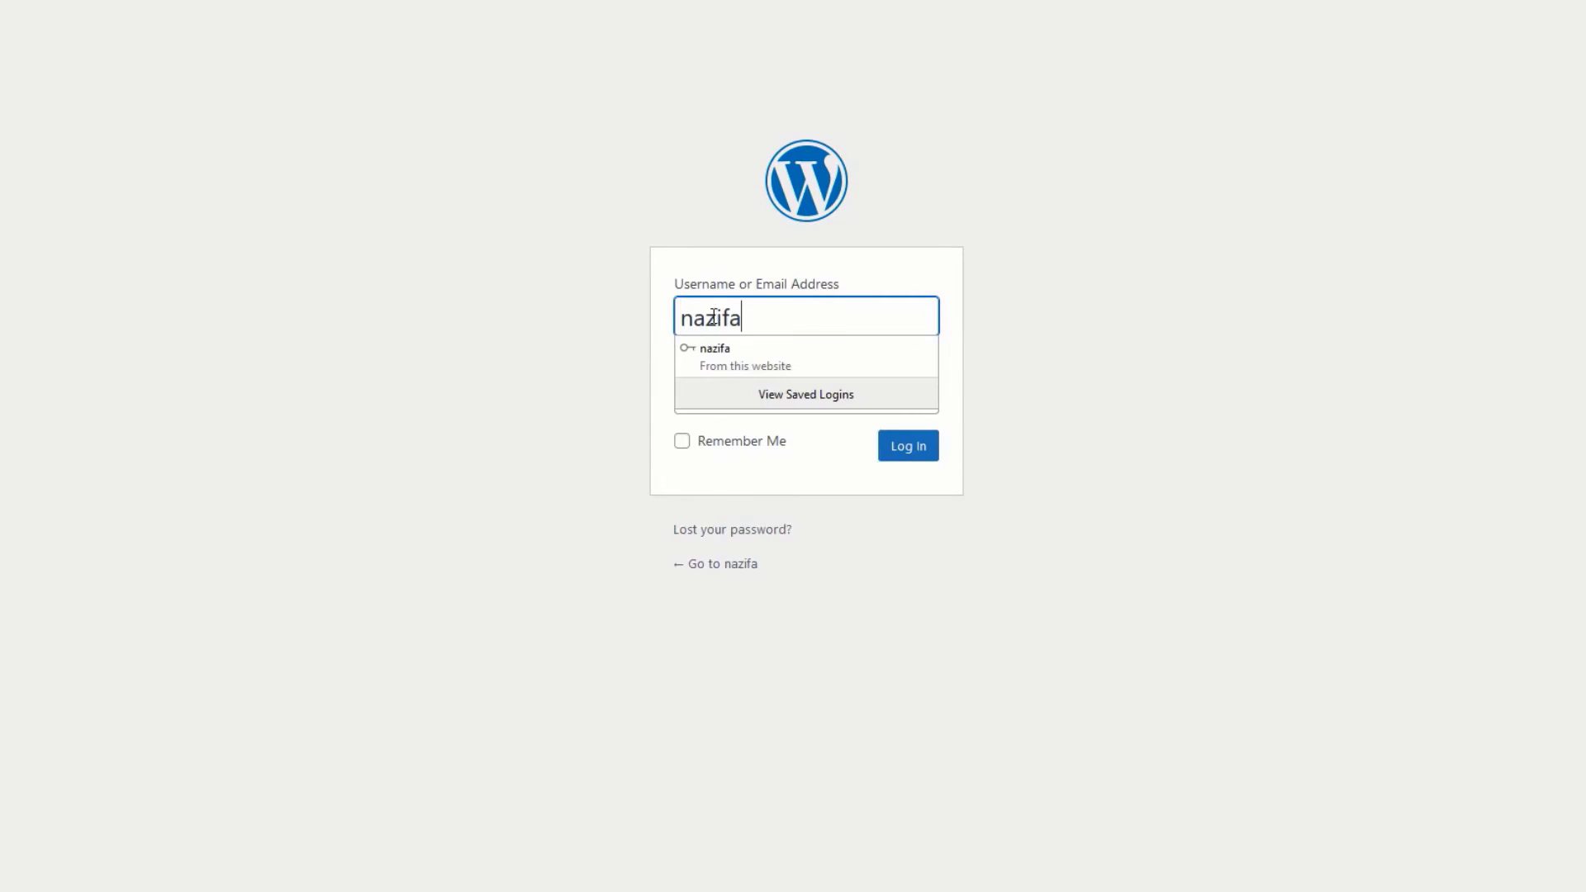
click(725, 393)
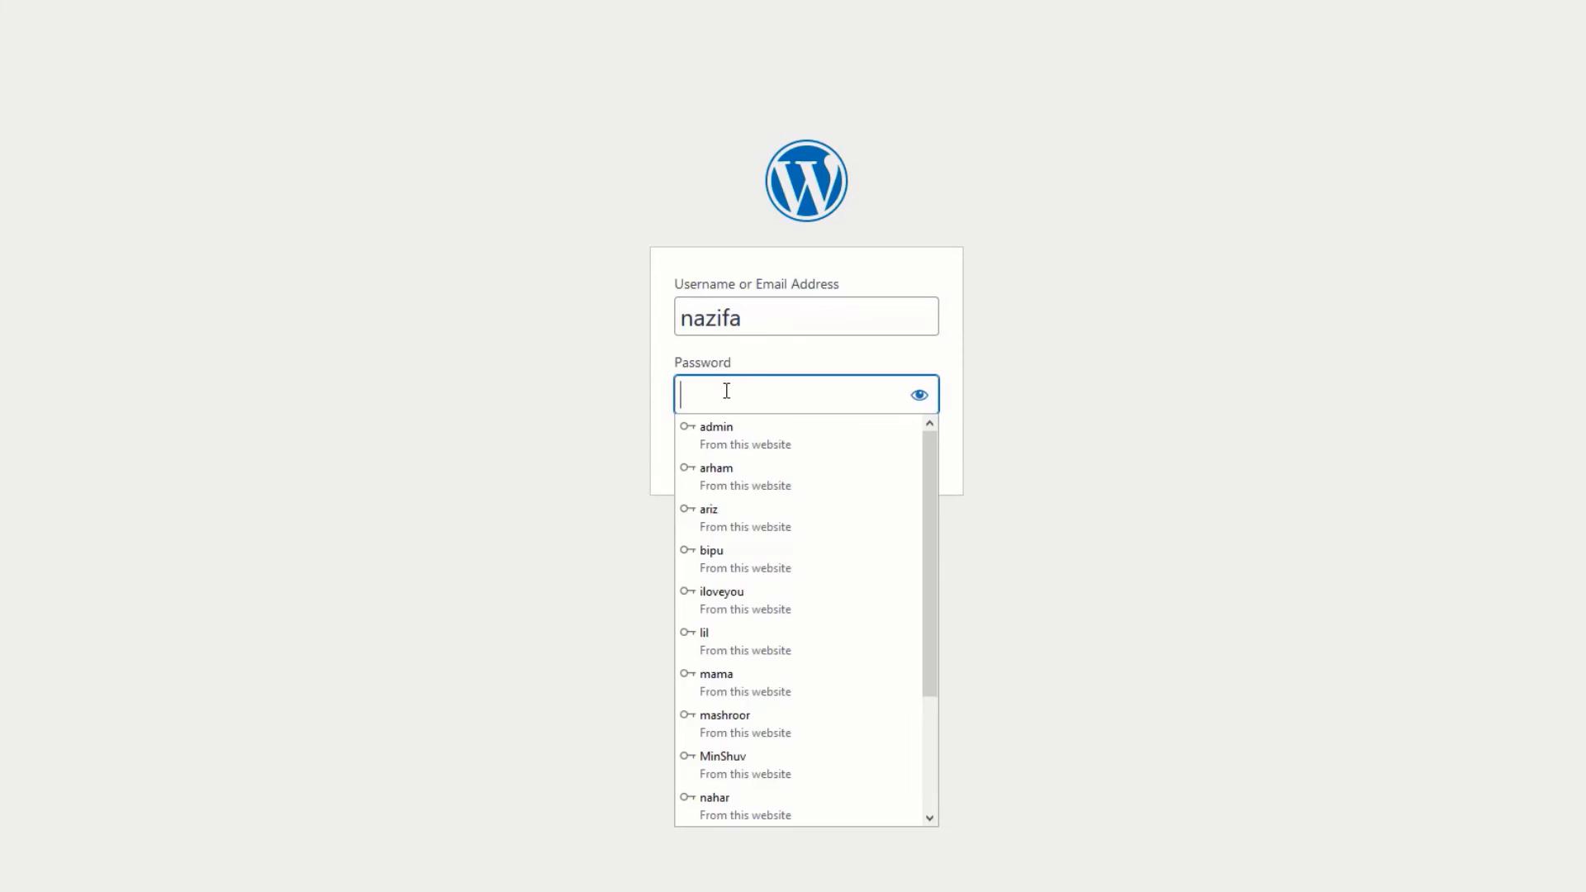
key(ctrl+v)
click(903, 459)
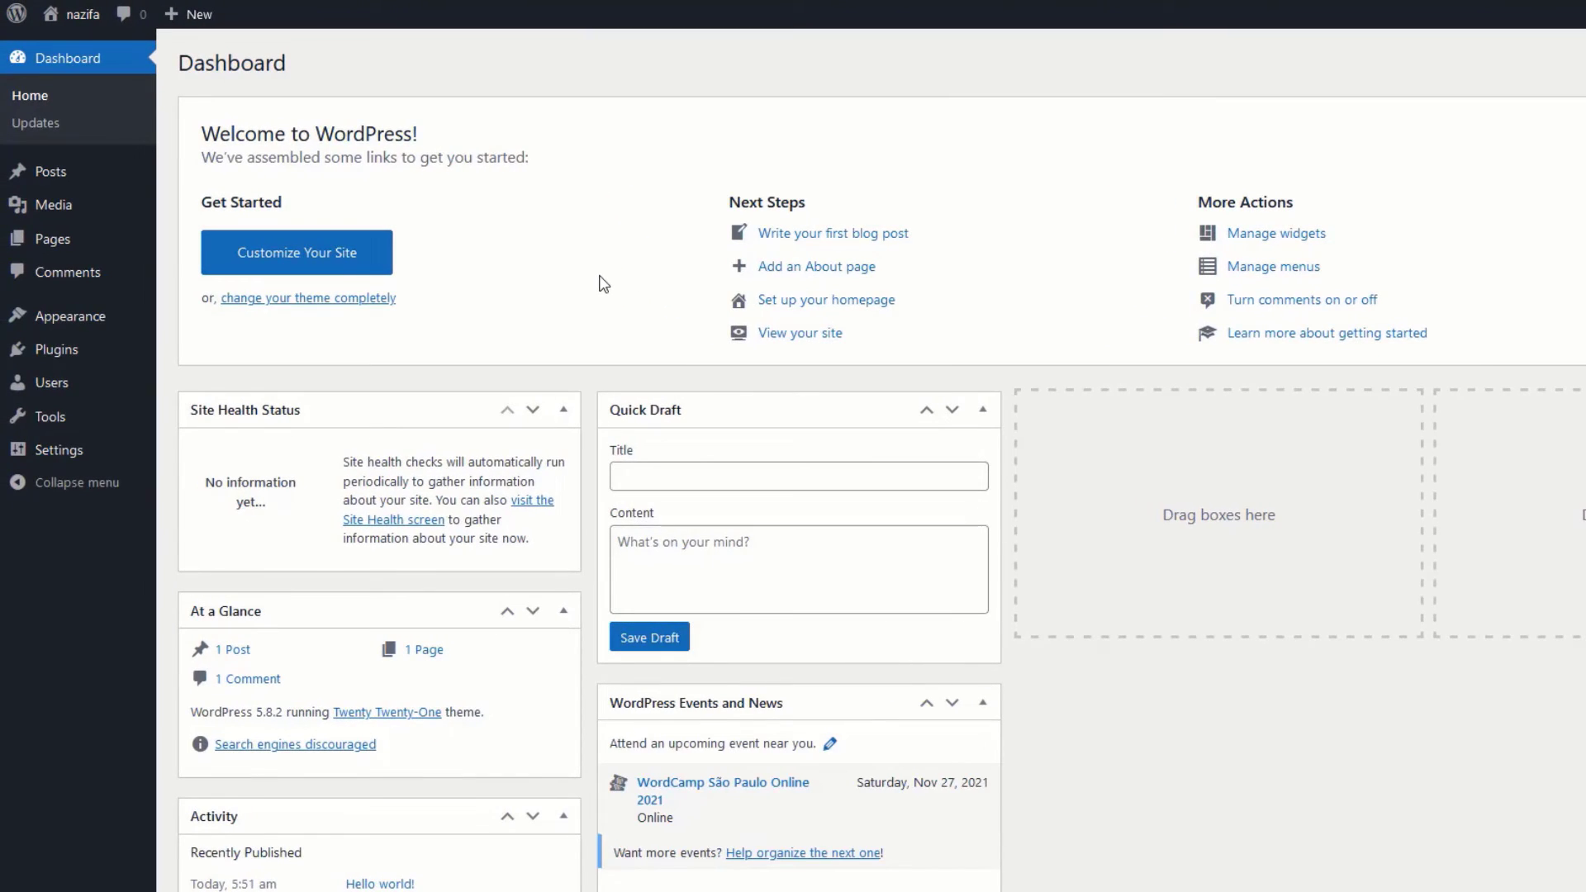
scroll(604, 284, down, 3)
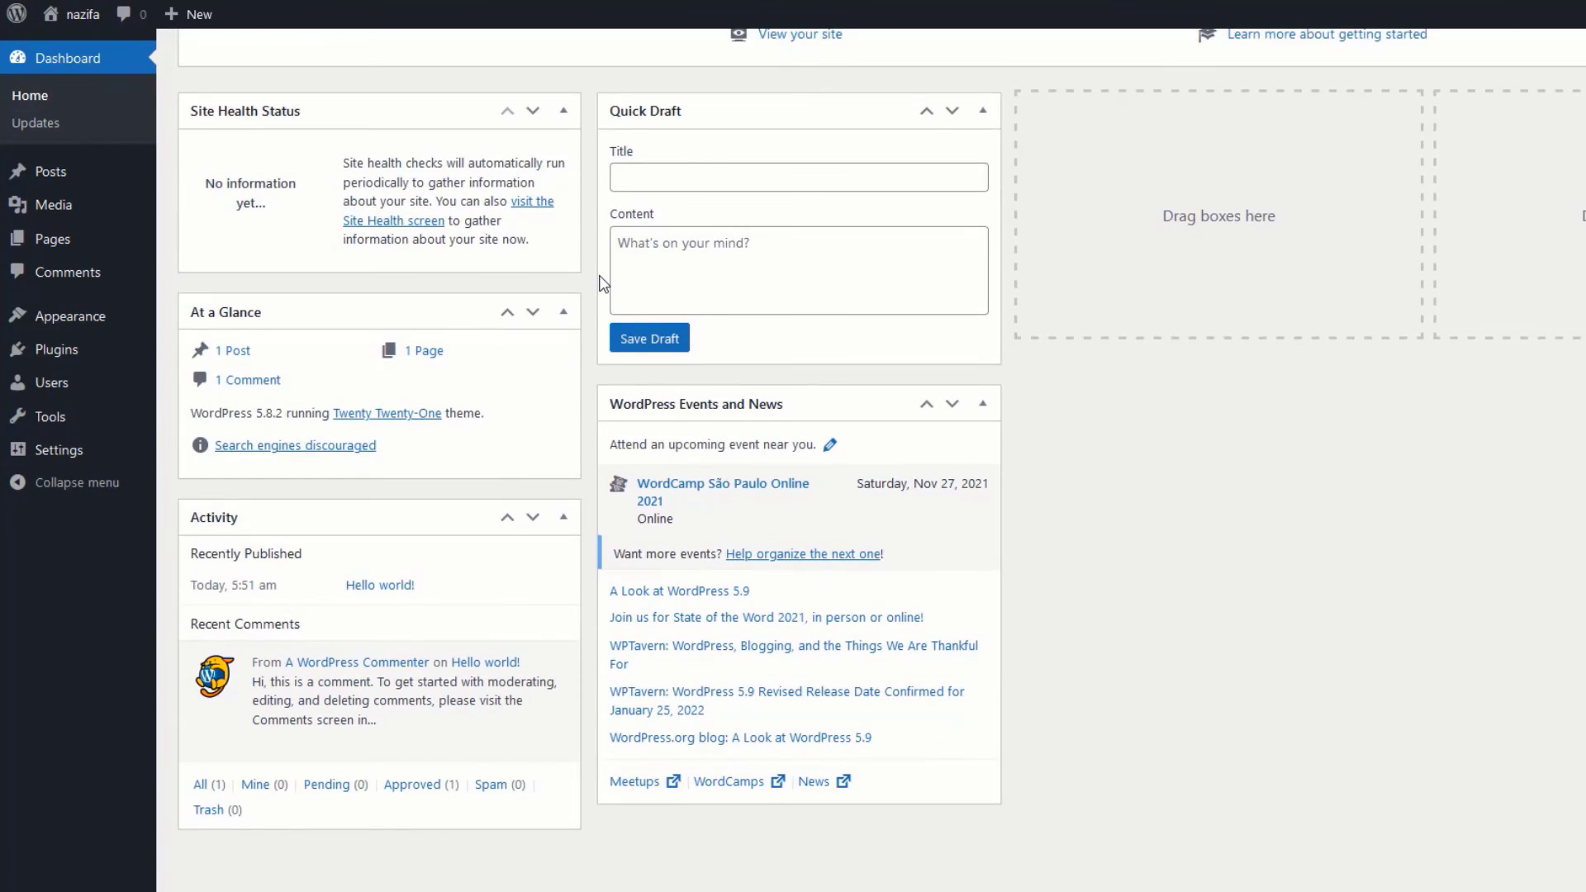
scroll(604, 278, up, 3)
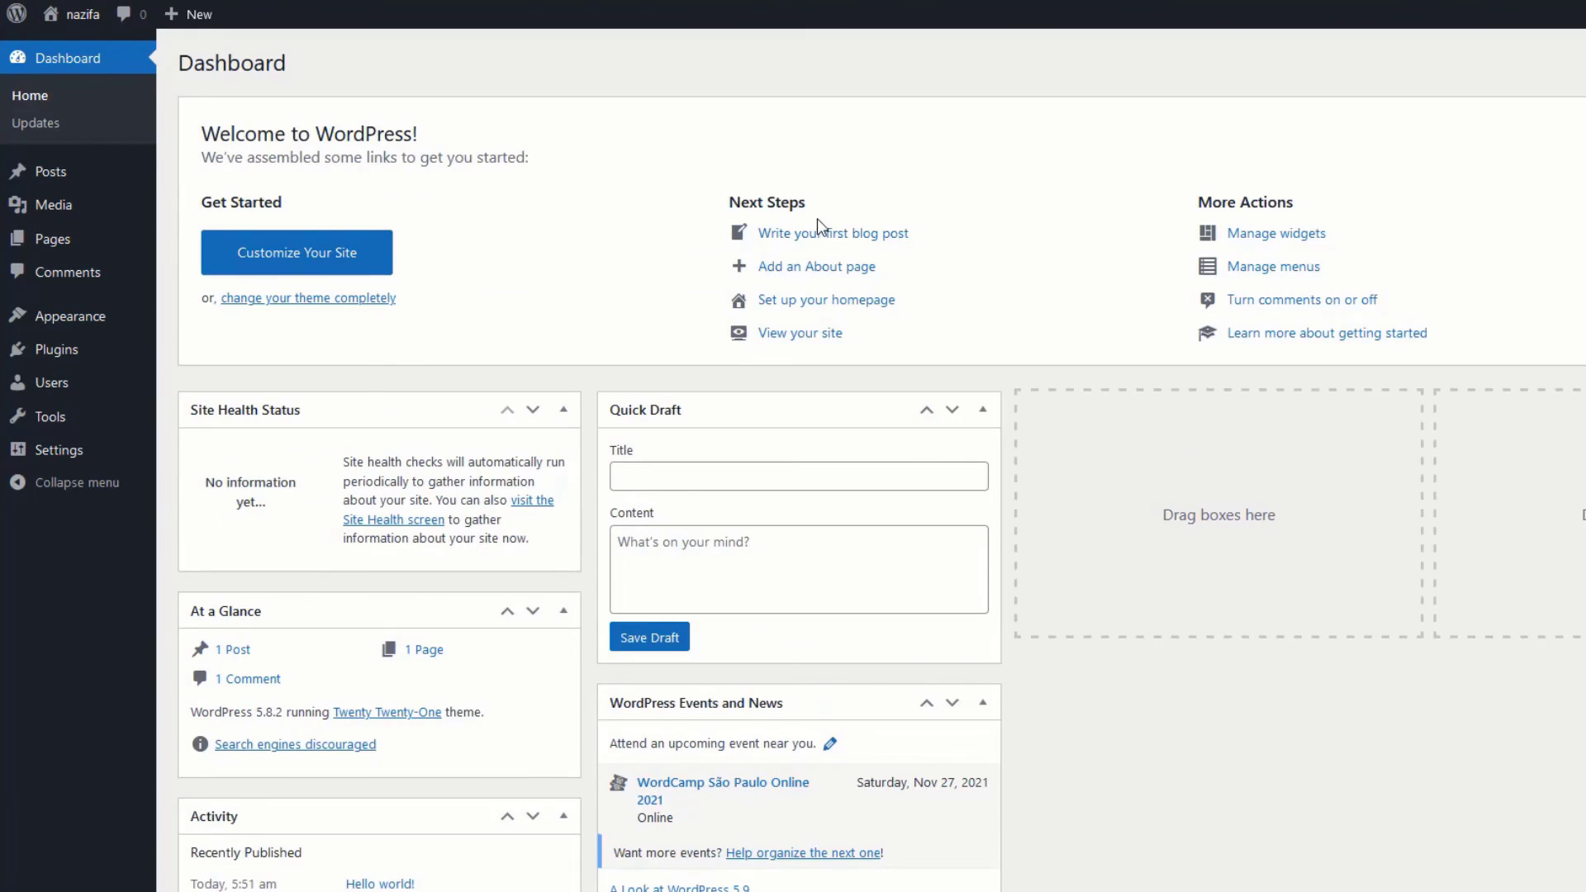